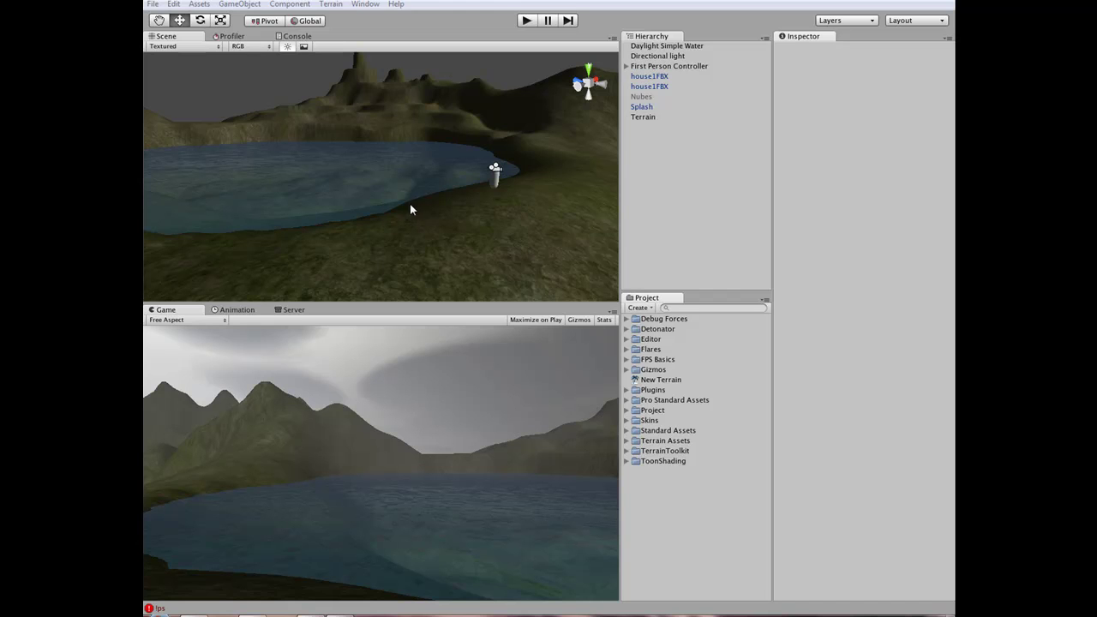
- Frame the lake in the Scene view, orbiting down to water level and around it
mouse_move(392, 196)
middle_mouse_down()
mouse_move(531, 214)
mouse_move(424, 218)
middle_mouse_up()
key("shift+space")
mouse_move(487, 264)
left_mouse_down("alt")
mouse_move(533, 426)
mouse_move(533, 266)
mouse_move(497, 343)
mouse_move(467, 332)
mouse_move(522, 318)
mouse_move(534, 214)
mouse_move(495, 335)
left_mouse_up("alt")
scroll(521, 324, "up", 5)
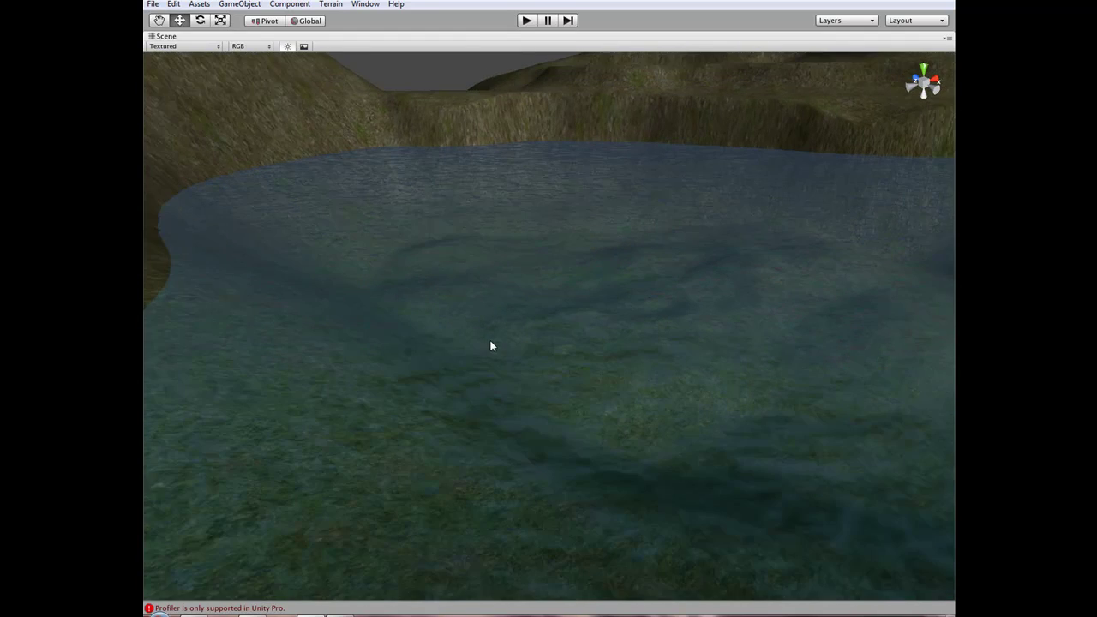
scroll(492, 346, "down", 1)
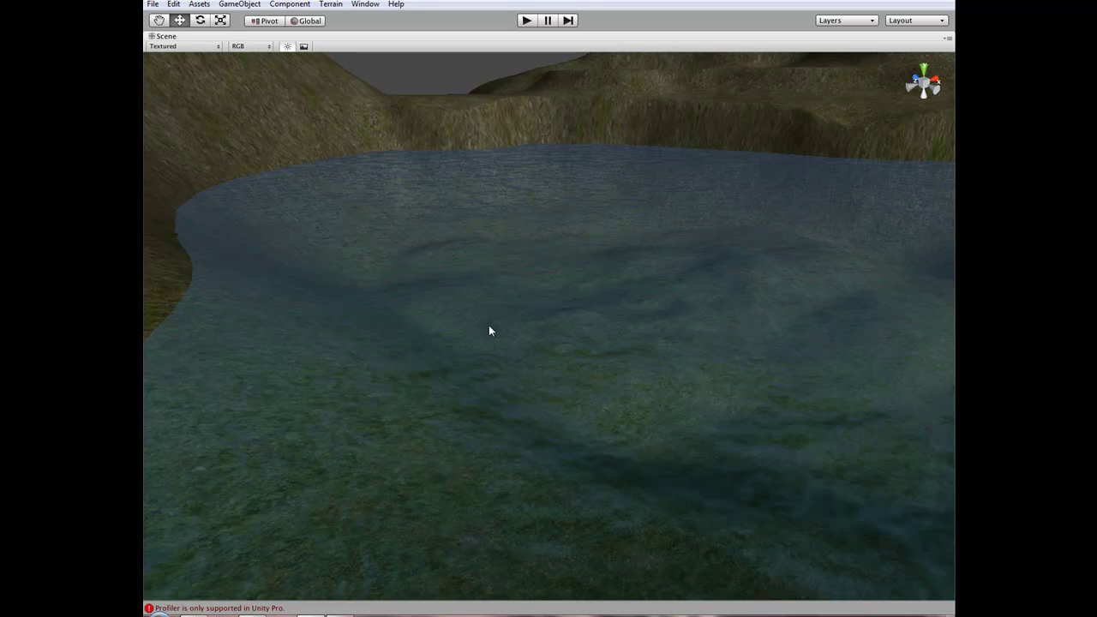
scroll(489, 334, "down", 1)
scroll(488, 334, "down", 1)
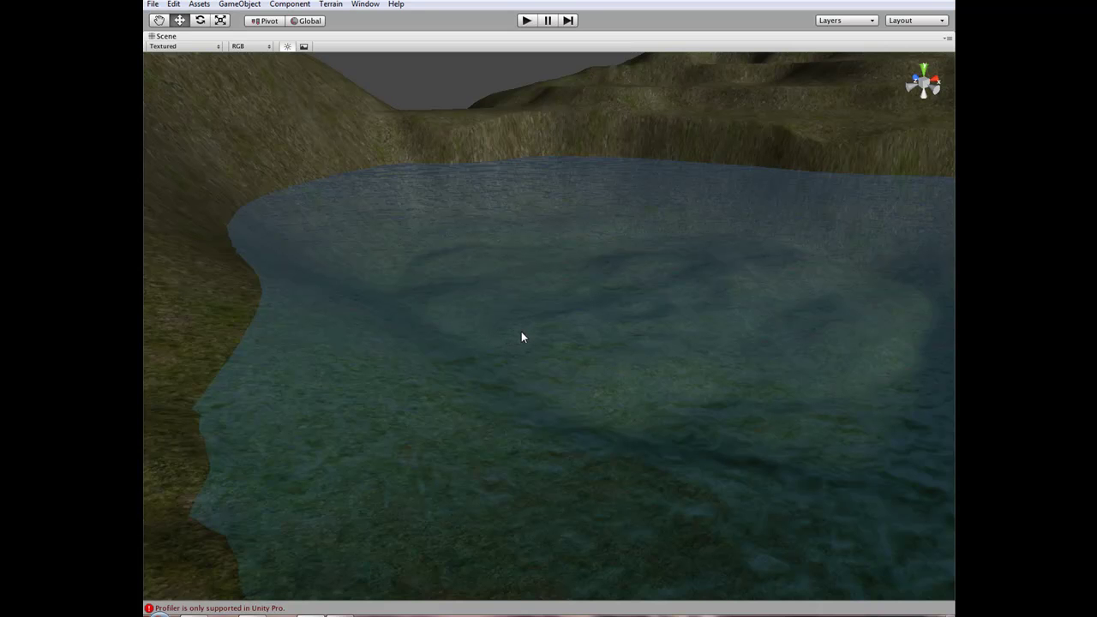
scroll(521, 332, "down", 1)
key("shift+space")
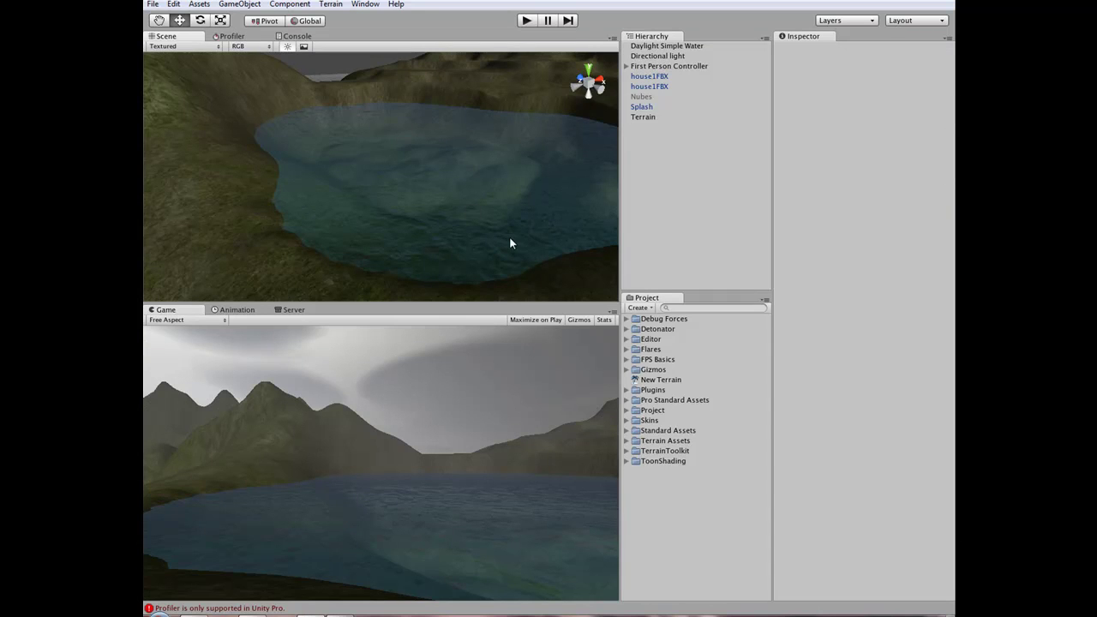
left_click_drag(464, 192, 405, 207, "alt")
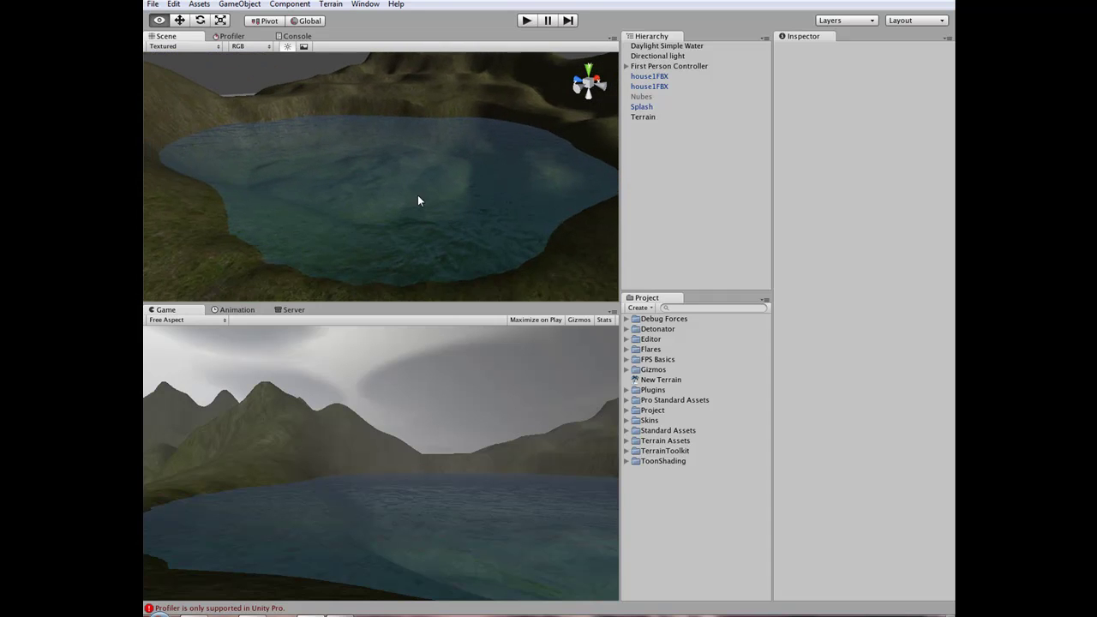
left_click_drag(405, 207, 415, 201, "alt")
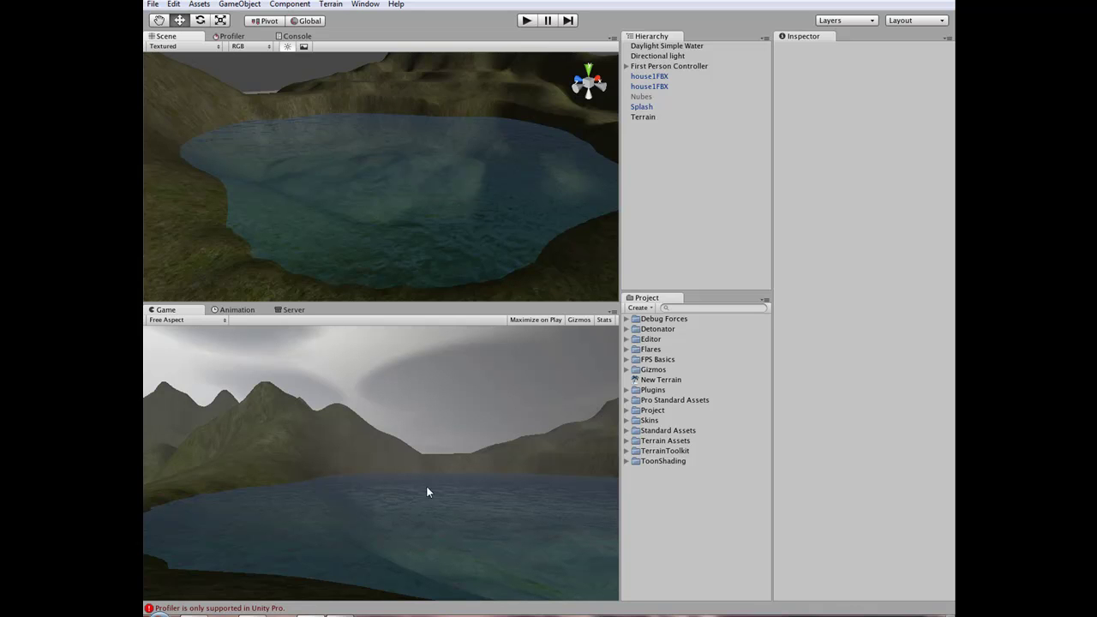
left_click(214, 610)
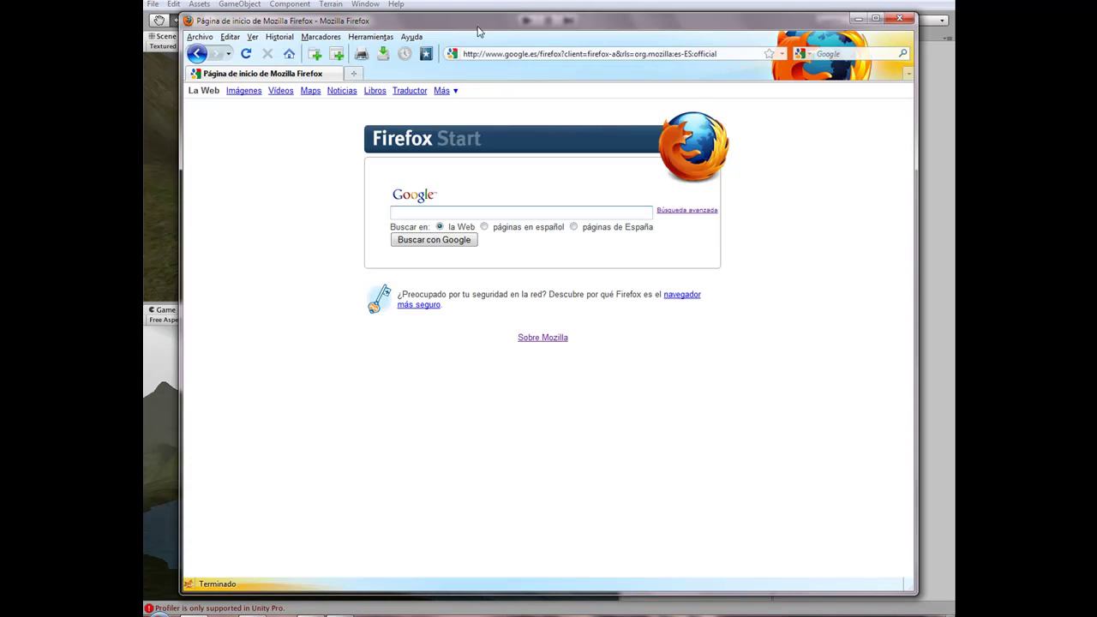
left_click(494, 53)
type("unity")
key("Down")
key("Down")
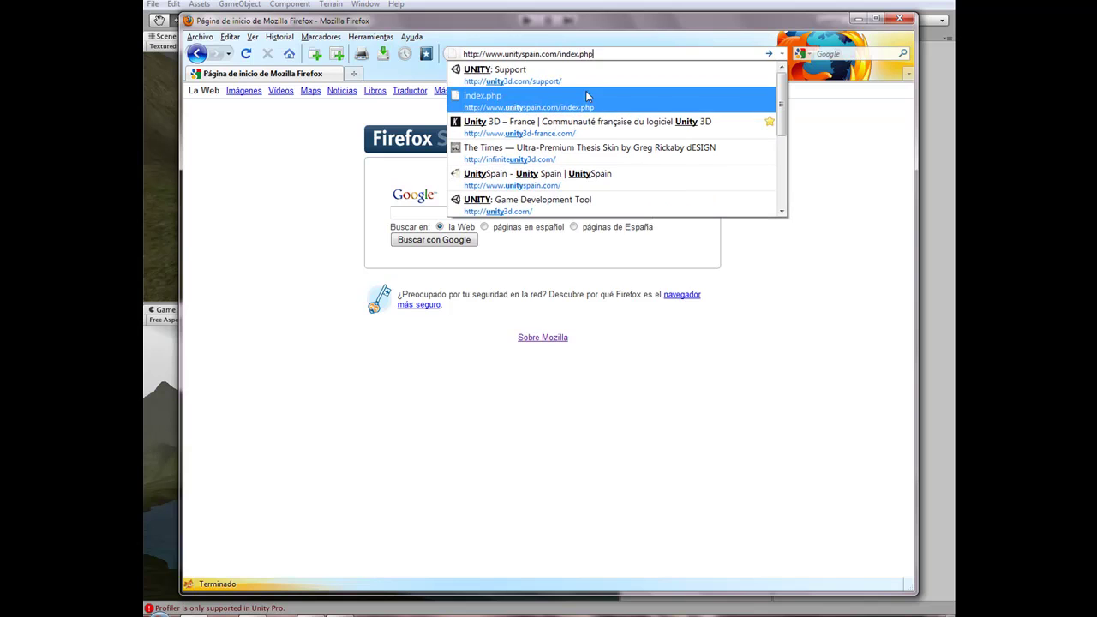
left_click_drag(557, 53, 656, 53)
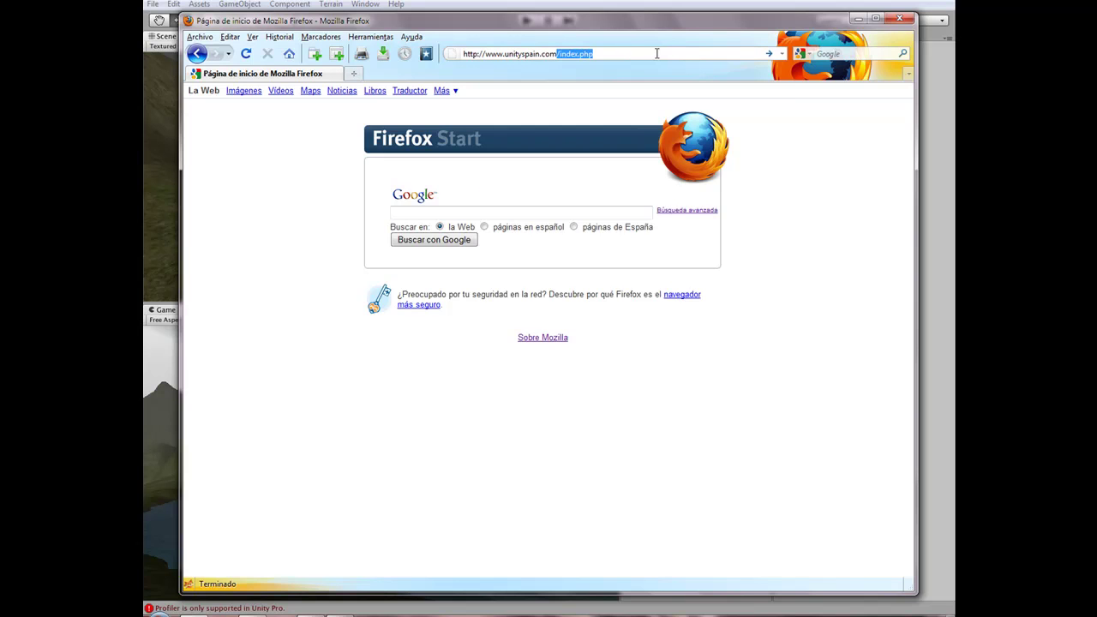
key("BackSpace")
key("Return")
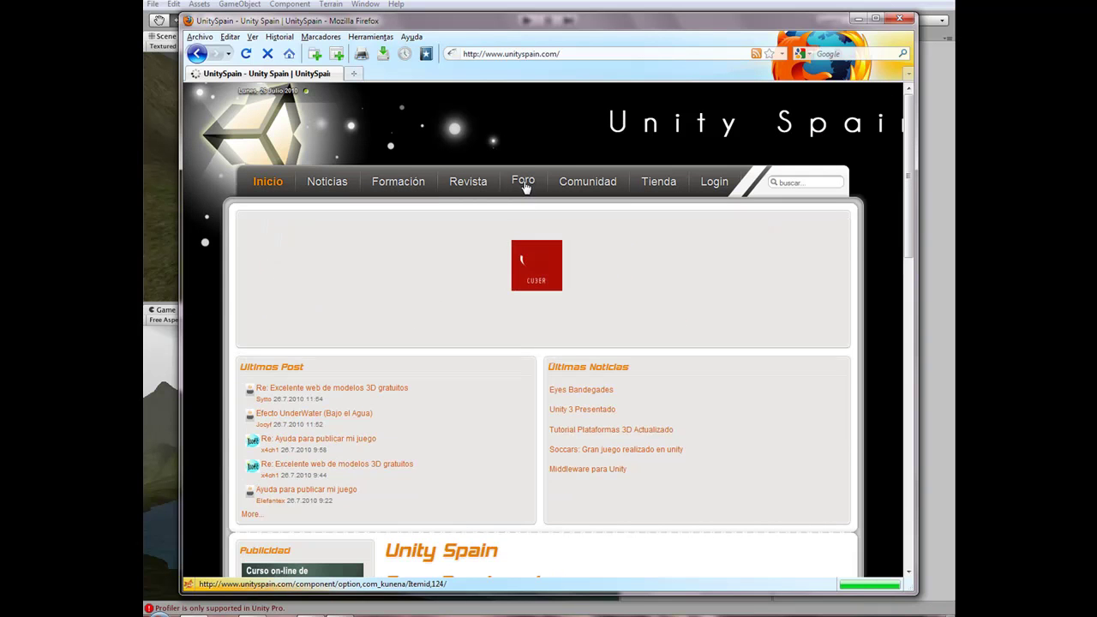
- Go to the site's Foro and open the Formación > General forum
left_click(524, 184)
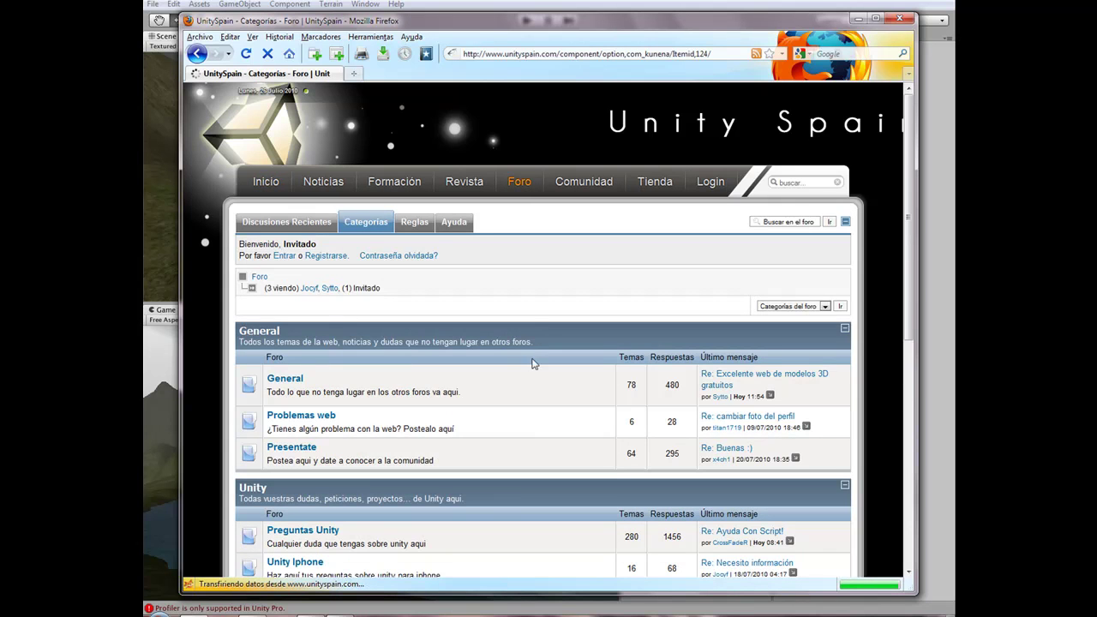
scroll(531, 366, "down", 5)
scroll(532, 366, "down", 2)
scroll(531, 366, "down", 3)
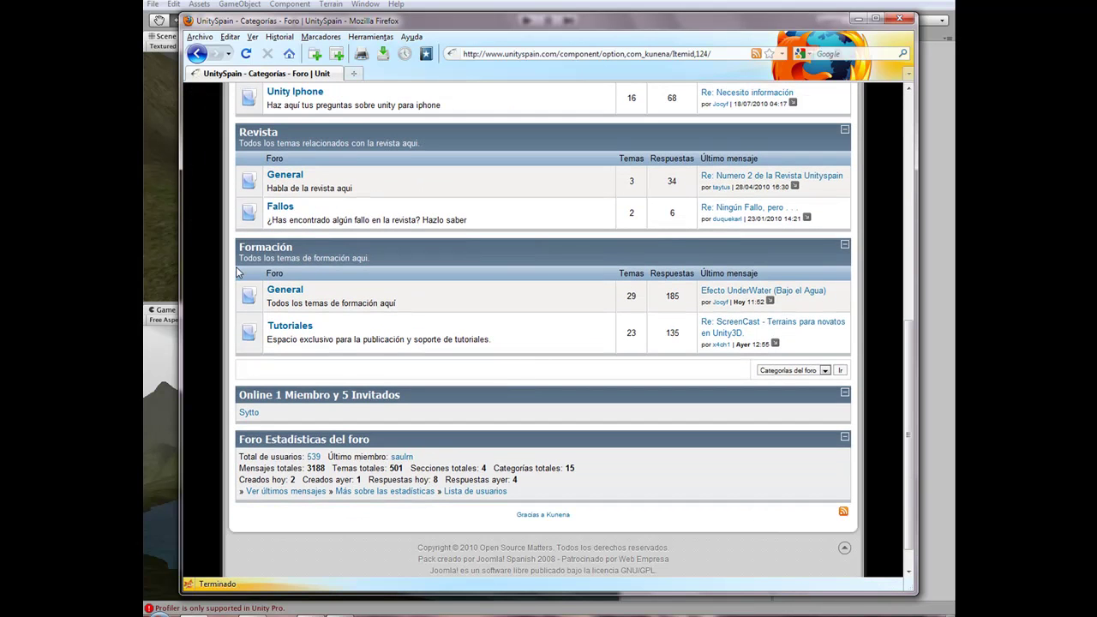
left_click(283, 294)
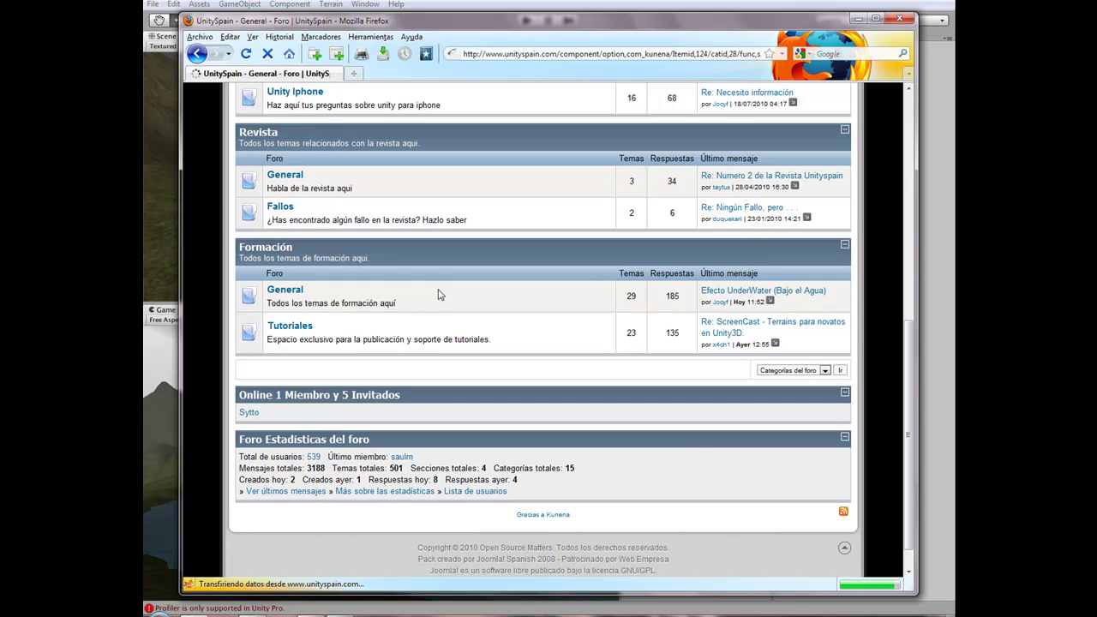
scroll(549, 368, "down", 3)
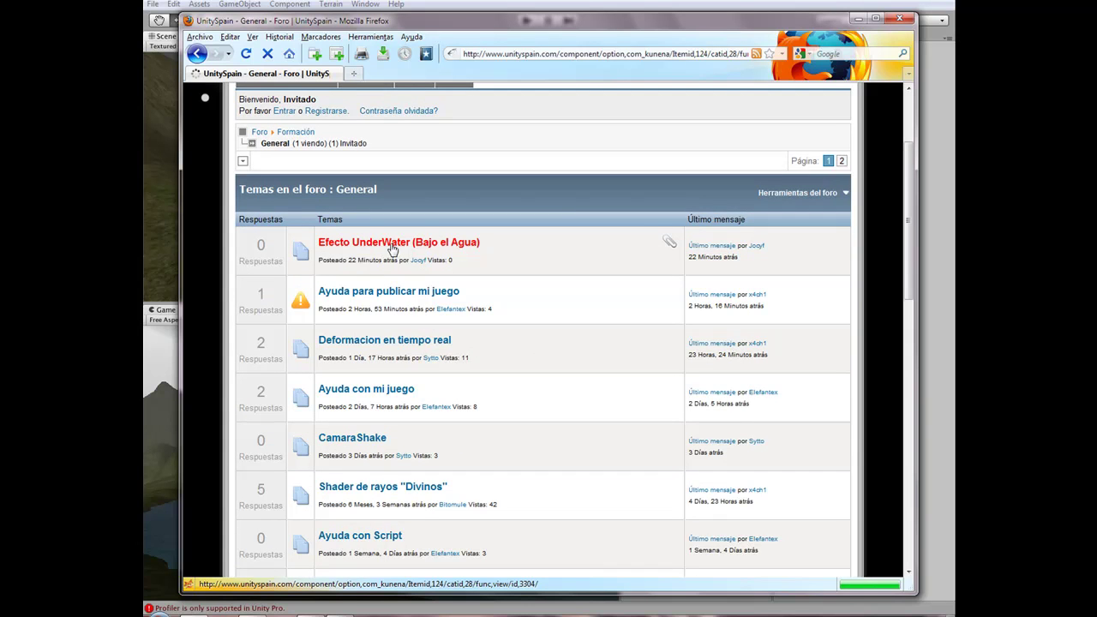
scroll(536, 311, "down", 3)
scroll(535, 310, "up", 2)
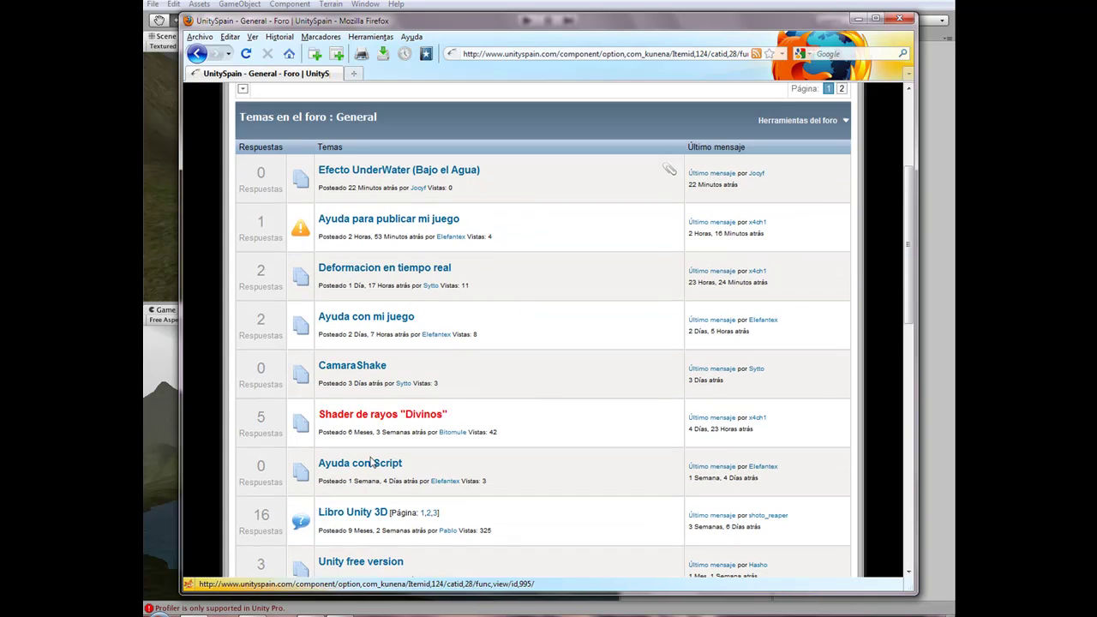
- Open the Efecto UnderWater topic, cancel the UnderWater.zip download and return to Unity
left_click(399, 170)
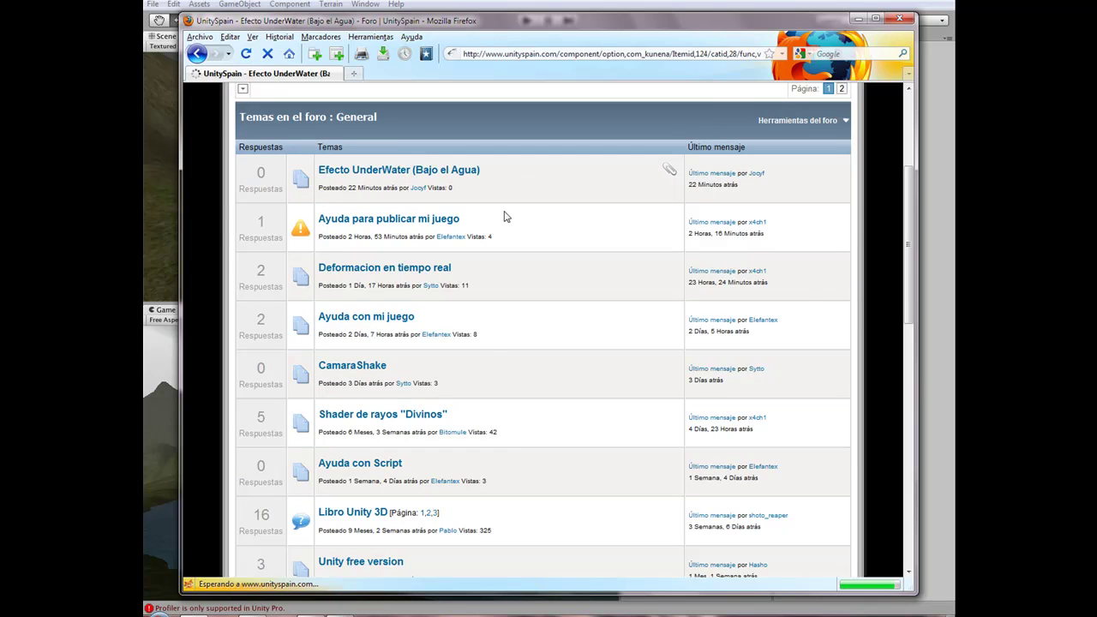
scroll(485, 314, "down", 3)
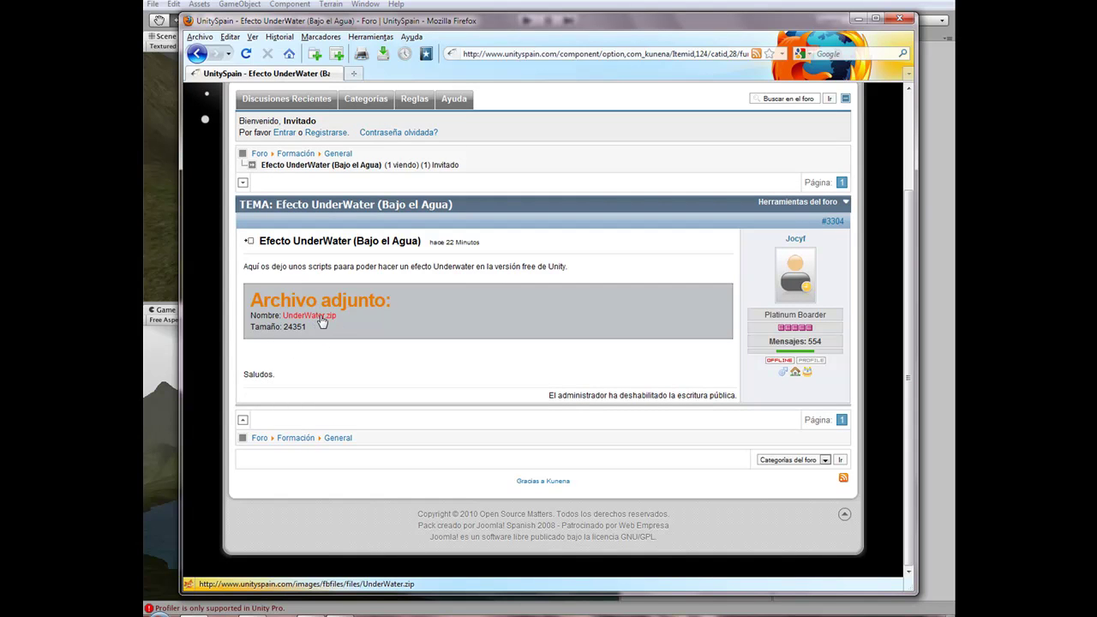
left_click(315, 318)
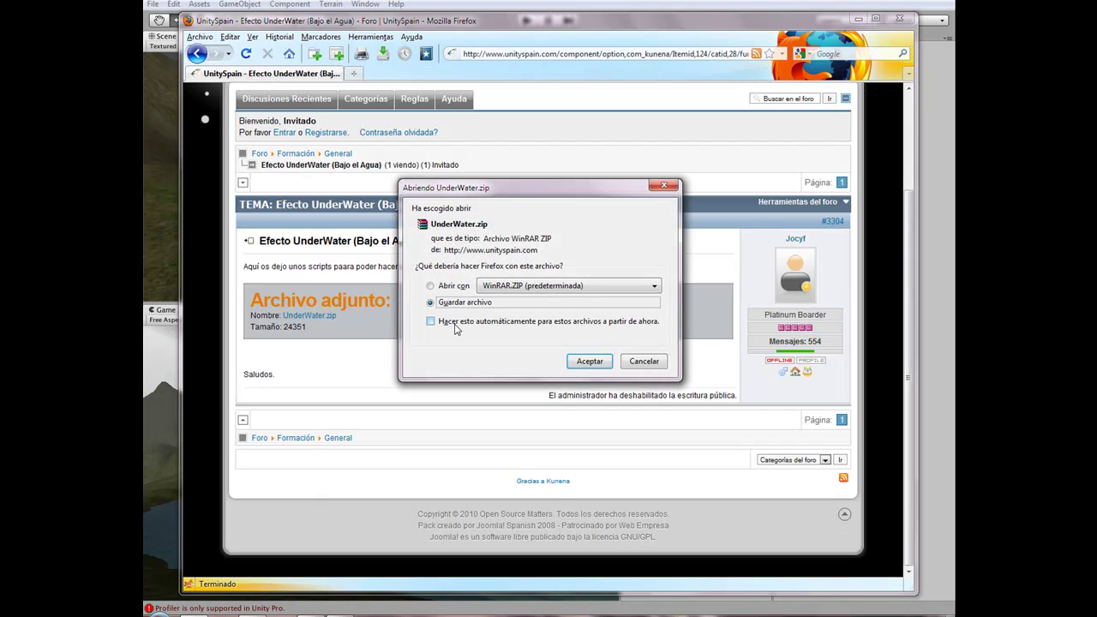
left_click(646, 362)
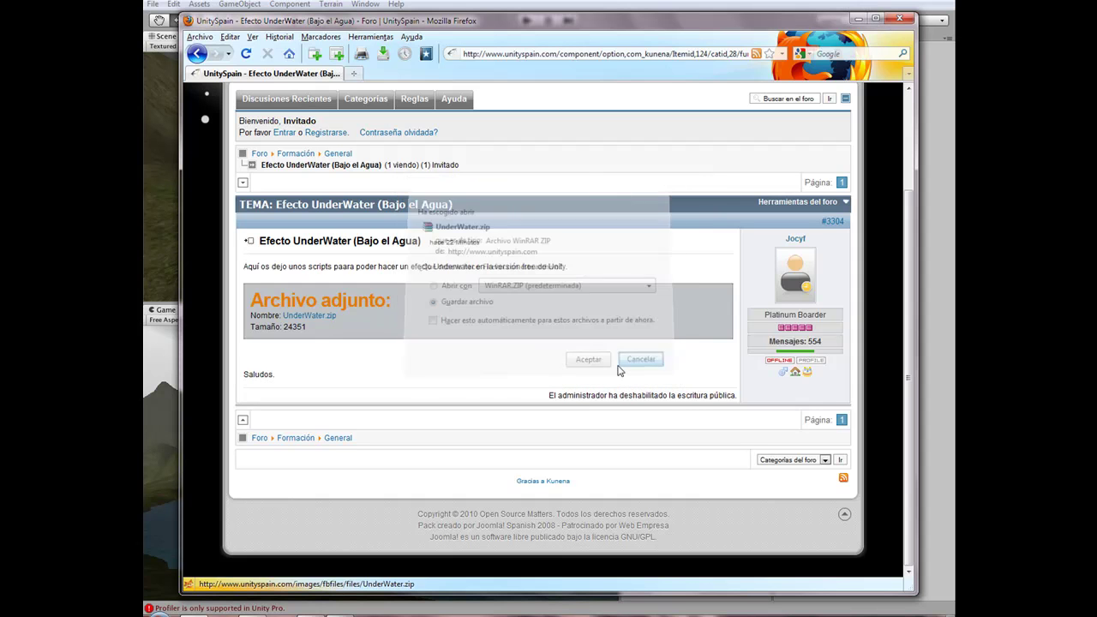
scroll(423, 257, "up", 3)
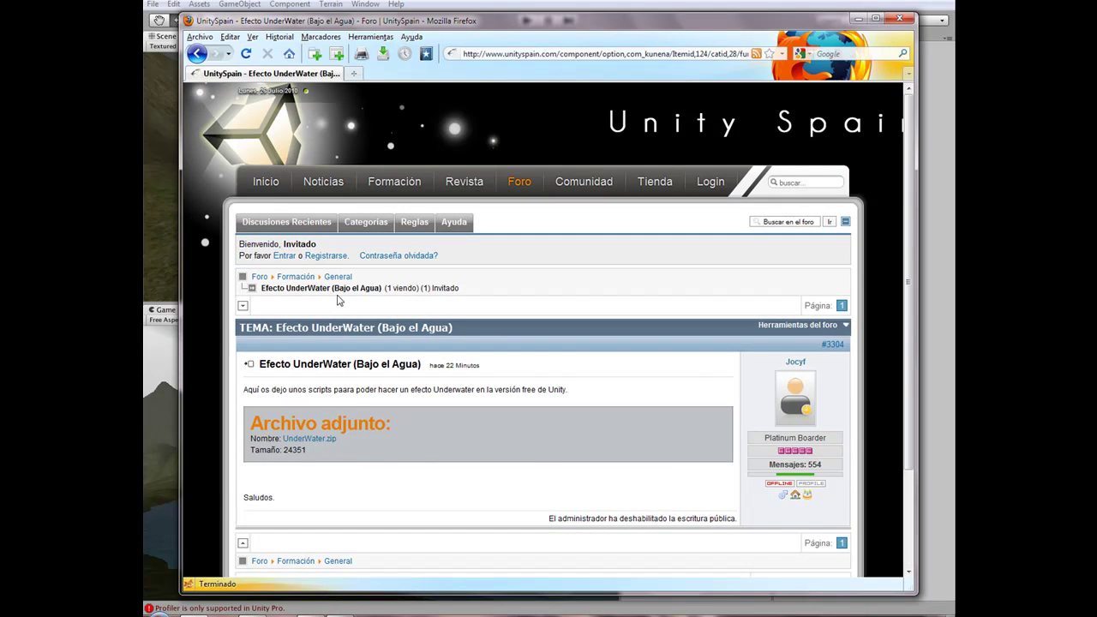
left_click(289, 54)
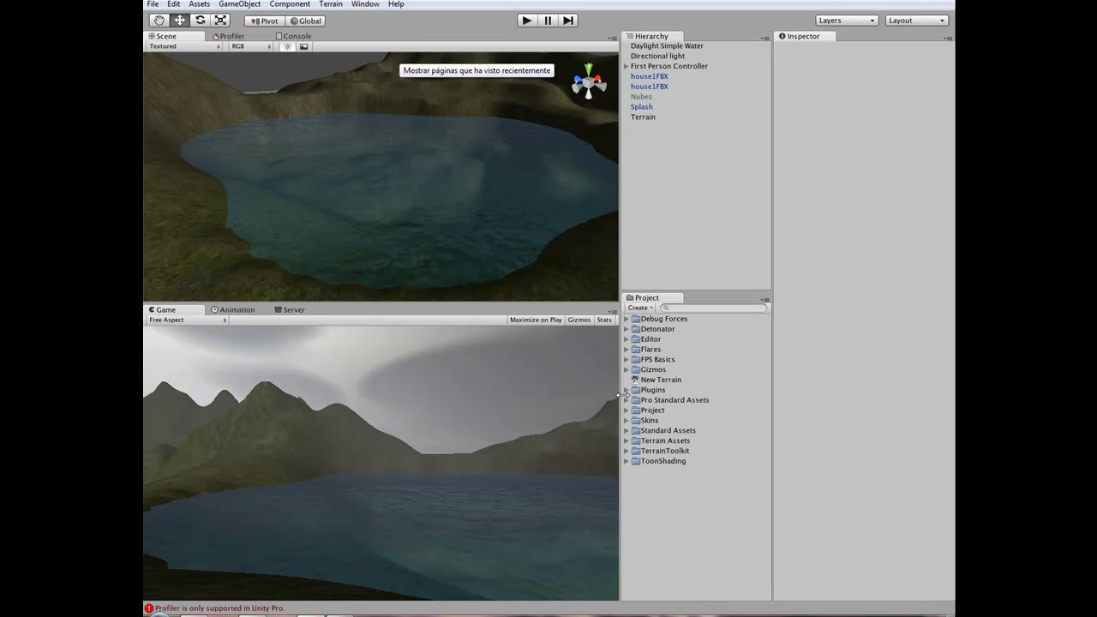
- Expand the Project assets and the UnderWater folder to list its four script files
left_click(626, 410)
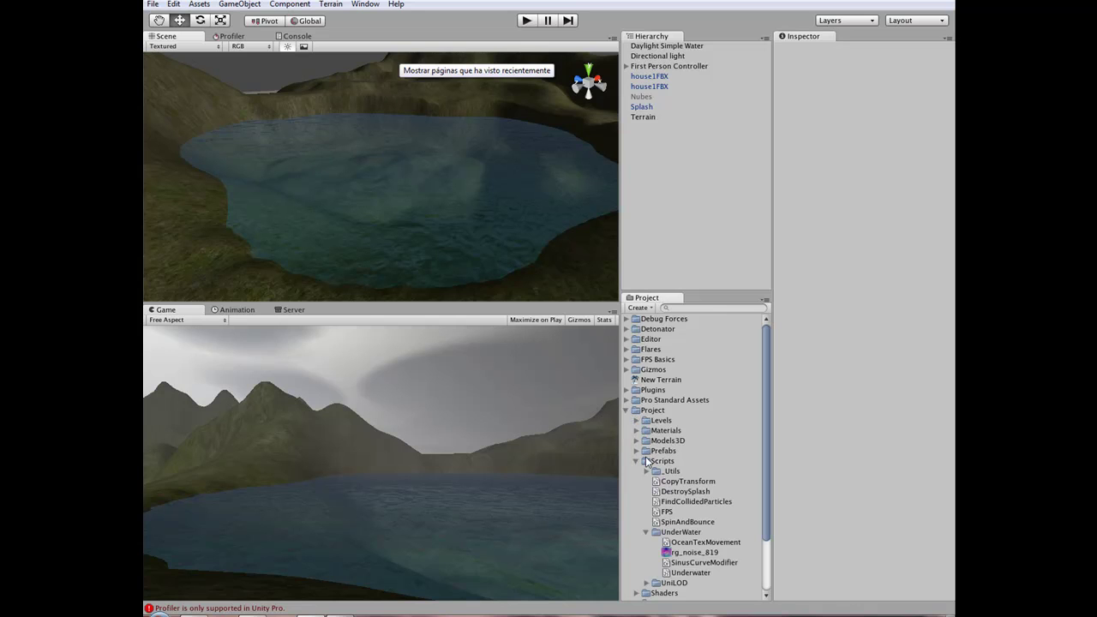
left_click(645, 533)
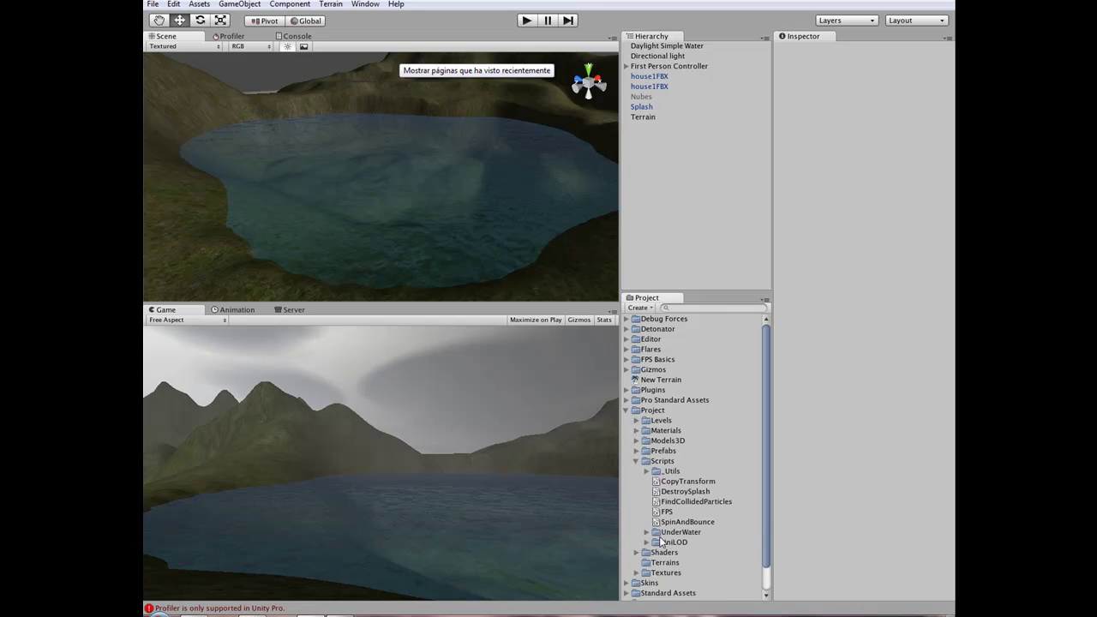
left_click(648, 532)
left_click(644, 533)
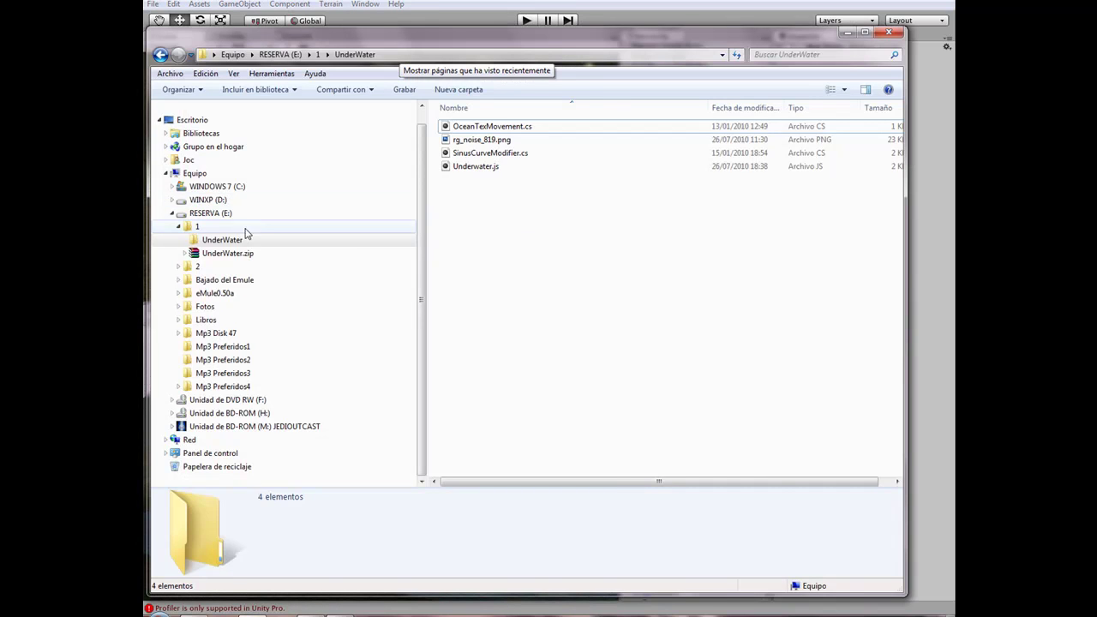
- Open folder 1 > UnderWater in Explorer and drag all four files into Unity's Project panel
left_click(210, 228)
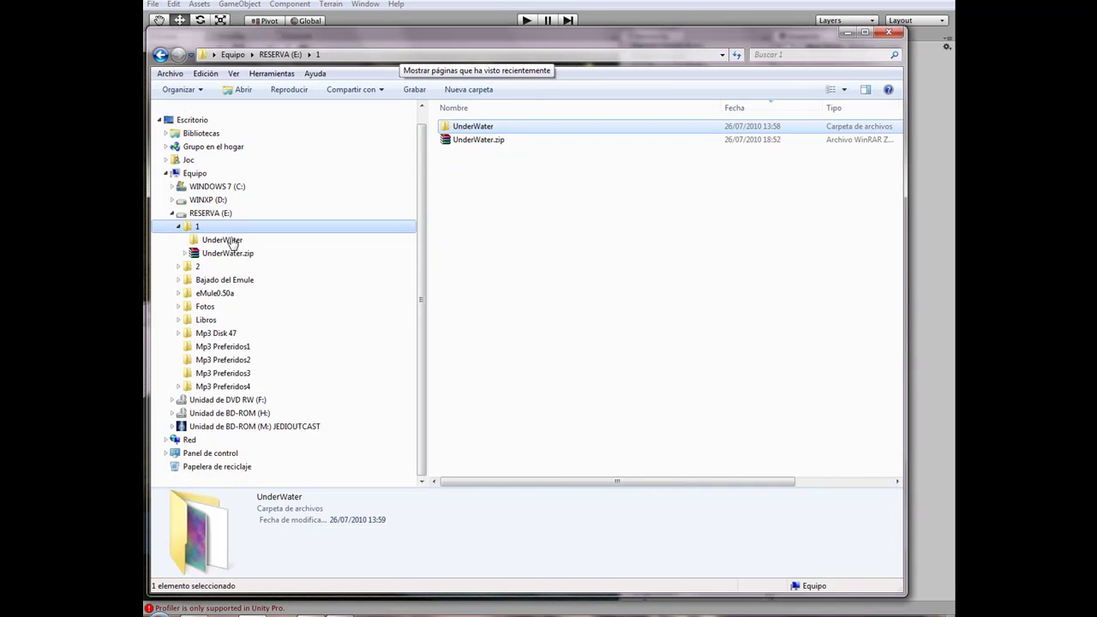
double_click(481, 130)
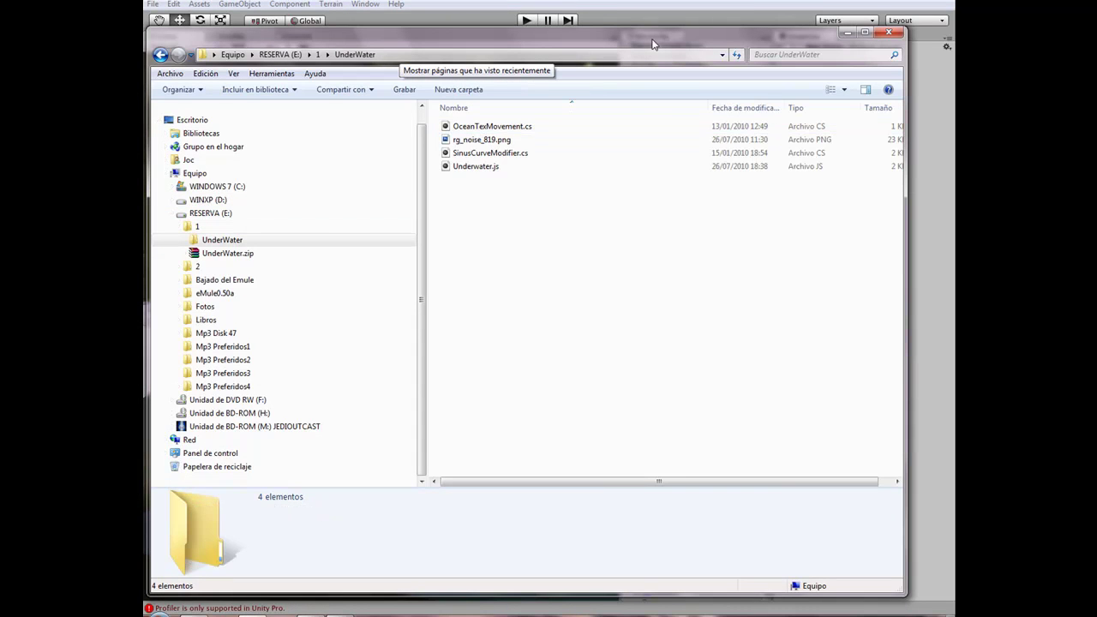
left_click_drag(652, 43, 374, 42)
left_click_drag(289, 213, 178, 110)
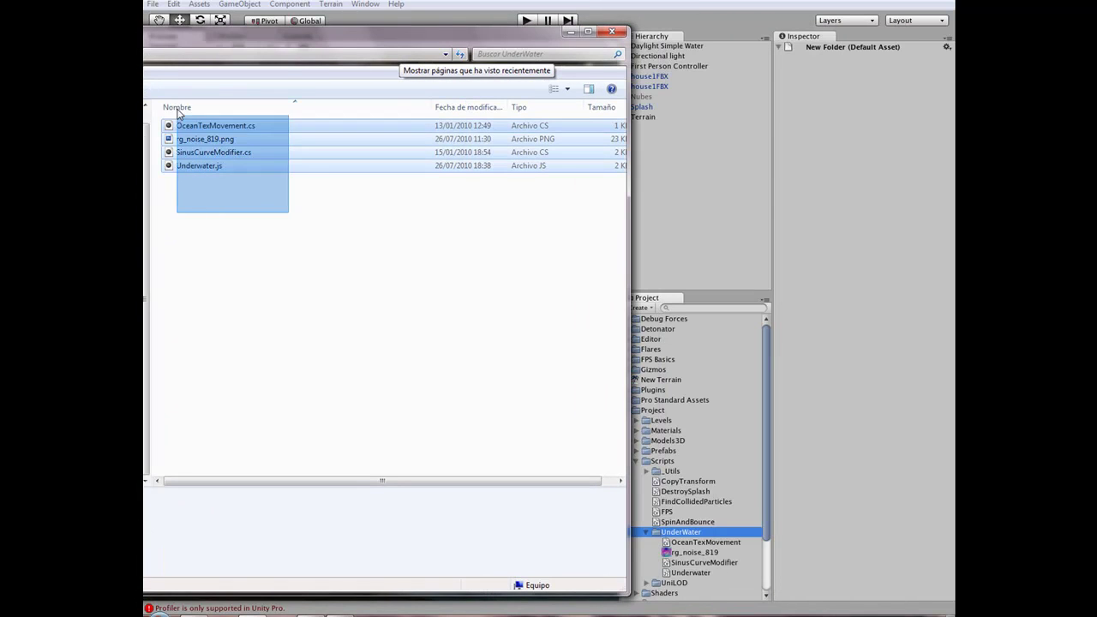
left_click_drag(377, 32, 342, 36)
left_click_drag(412, 142, 657, 412)
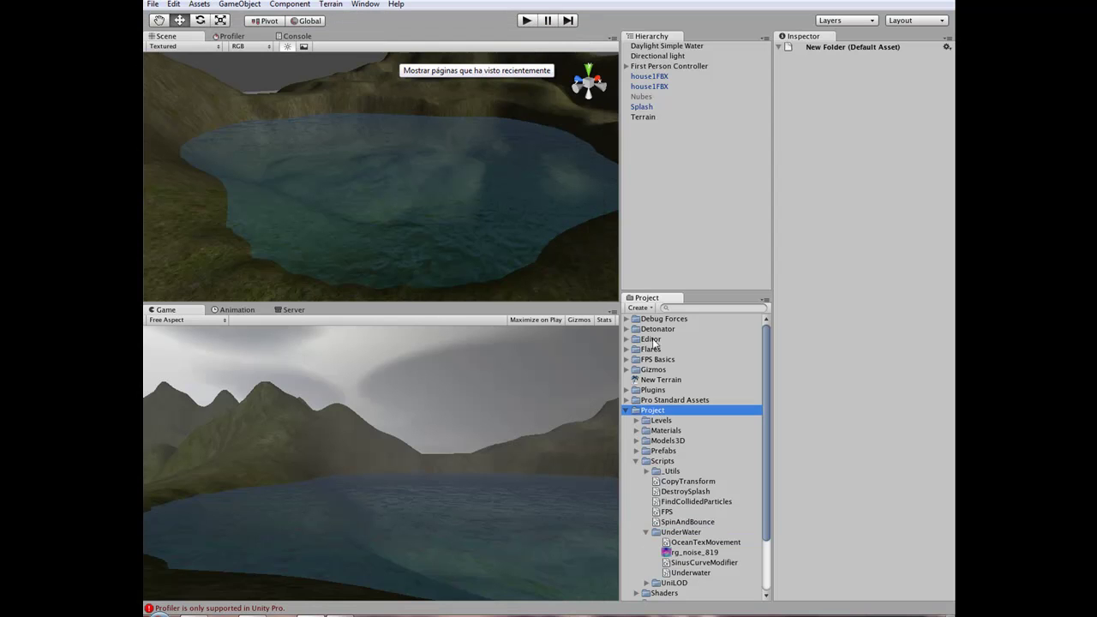
- Create a new project folder, move it into Prefabs and name it '1'
left_click(648, 308)
left_click(655, 319)
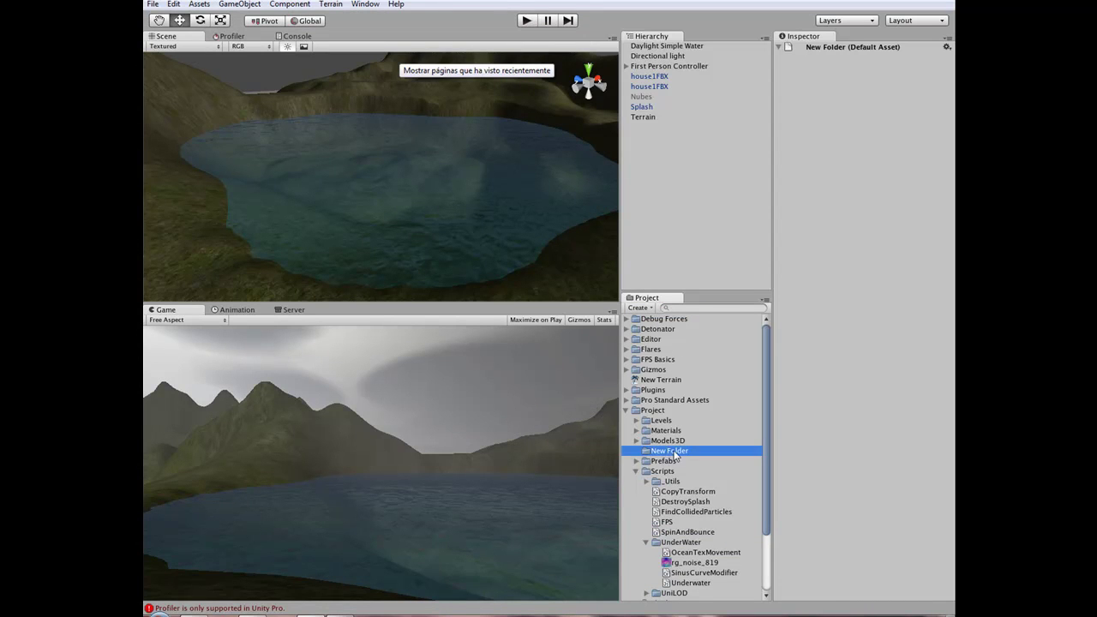
left_click_drag(675, 455, 665, 476)
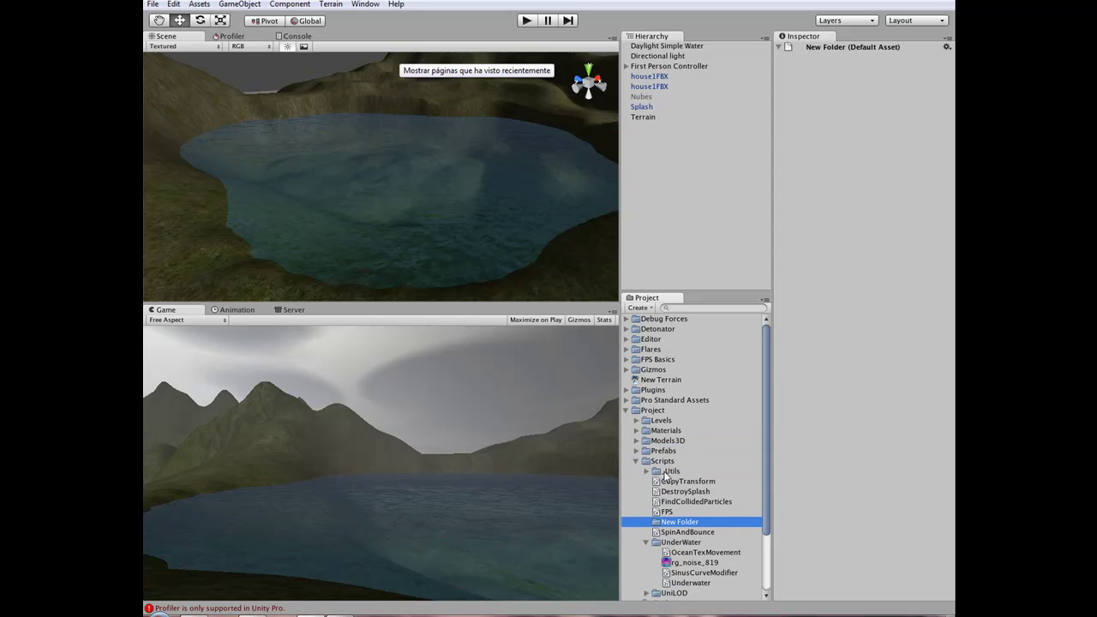
left_click(680, 523)
type("1")
key("Return")
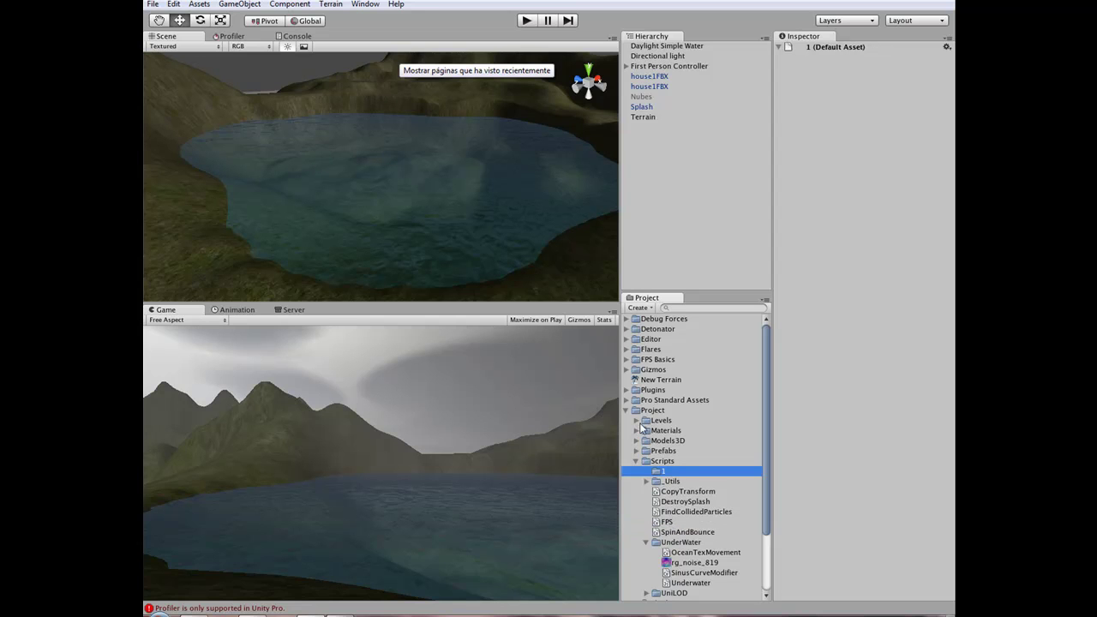
- Select the four UnderWater files in Explorer, then close the Explorer window
key("alt+Tab")
mouse_move(301, 214)
left_mouse_down()
mouse_move(156, 118)
mouse_move(664, 476)
mouse_move(398, 320)
left_mouse_up()
left_click_drag(462, 40, 653, 35)
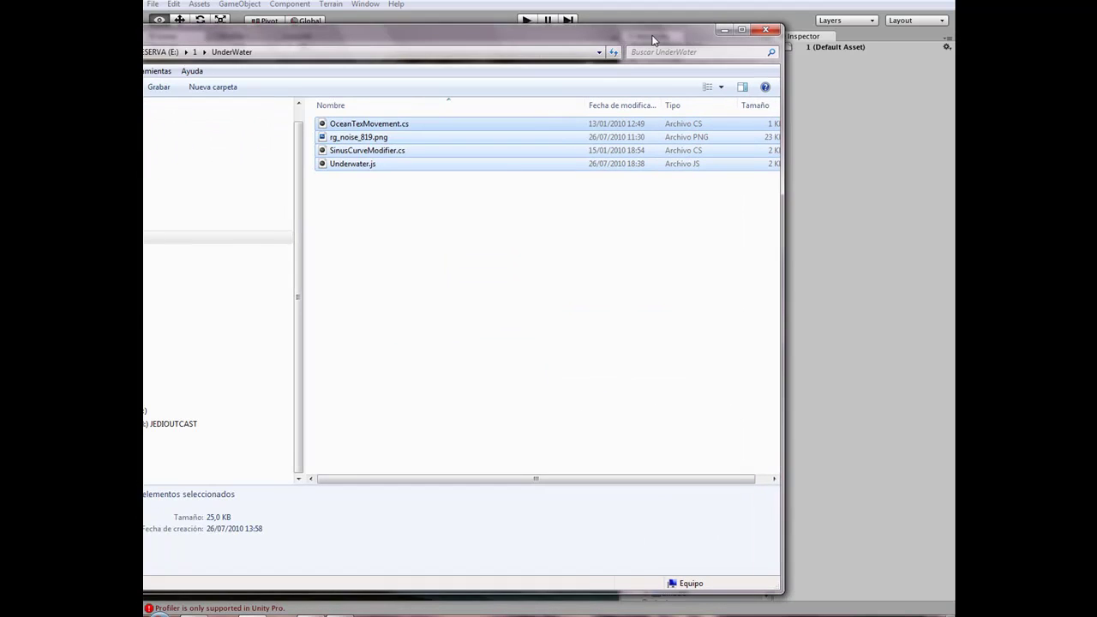
left_click(727, 30)
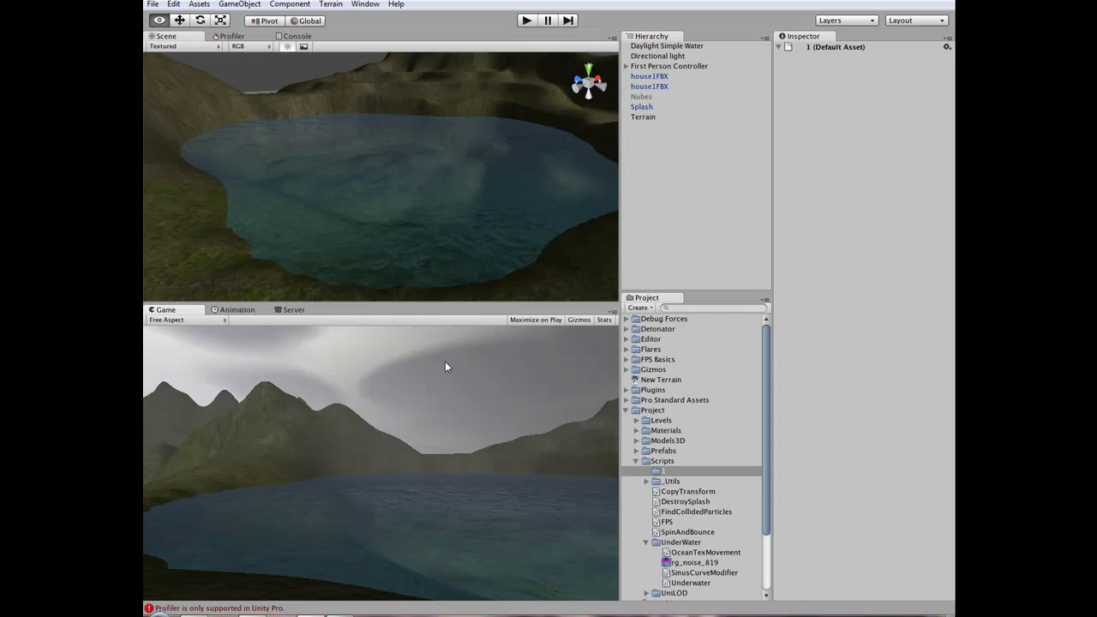
- Delete folder 1 from the project and confirm the deletion
left_click(660, 471)
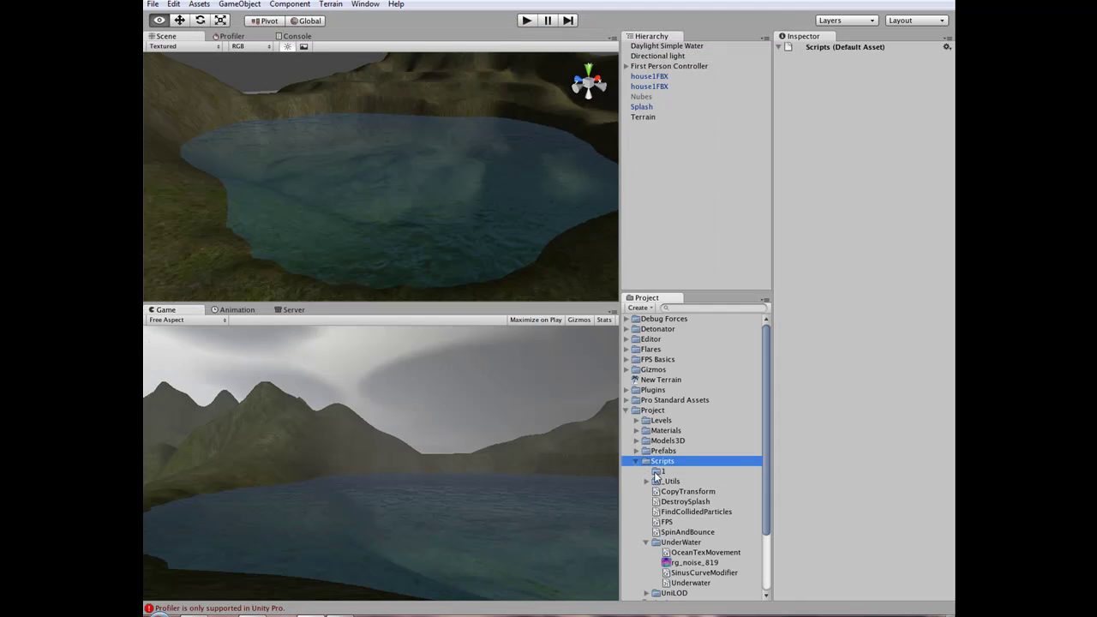
key("Delete")
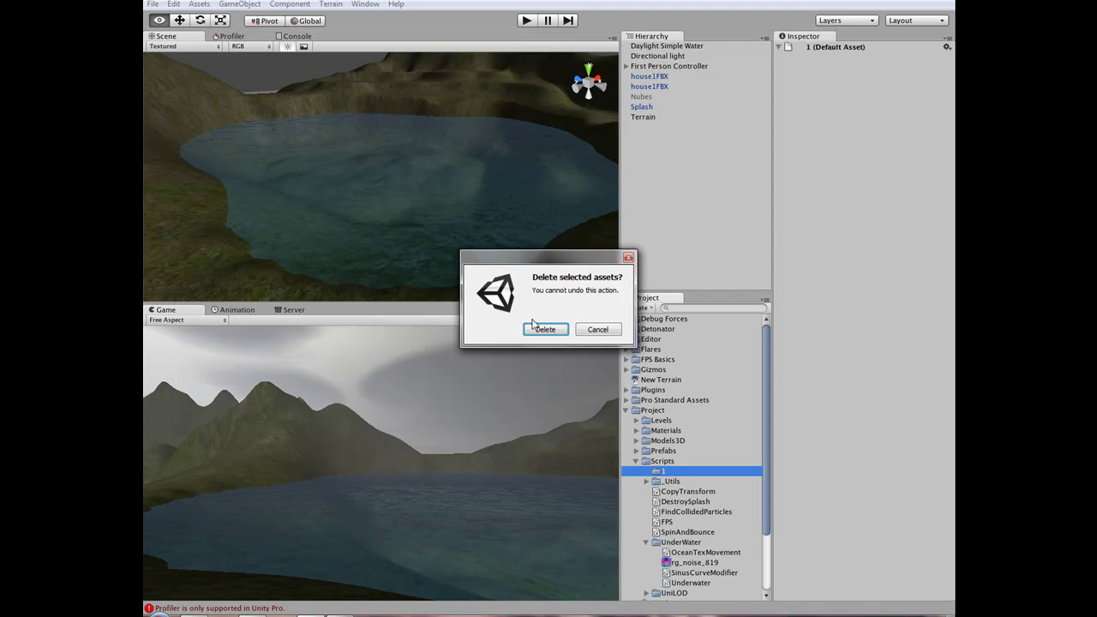
left_click(540, 327)
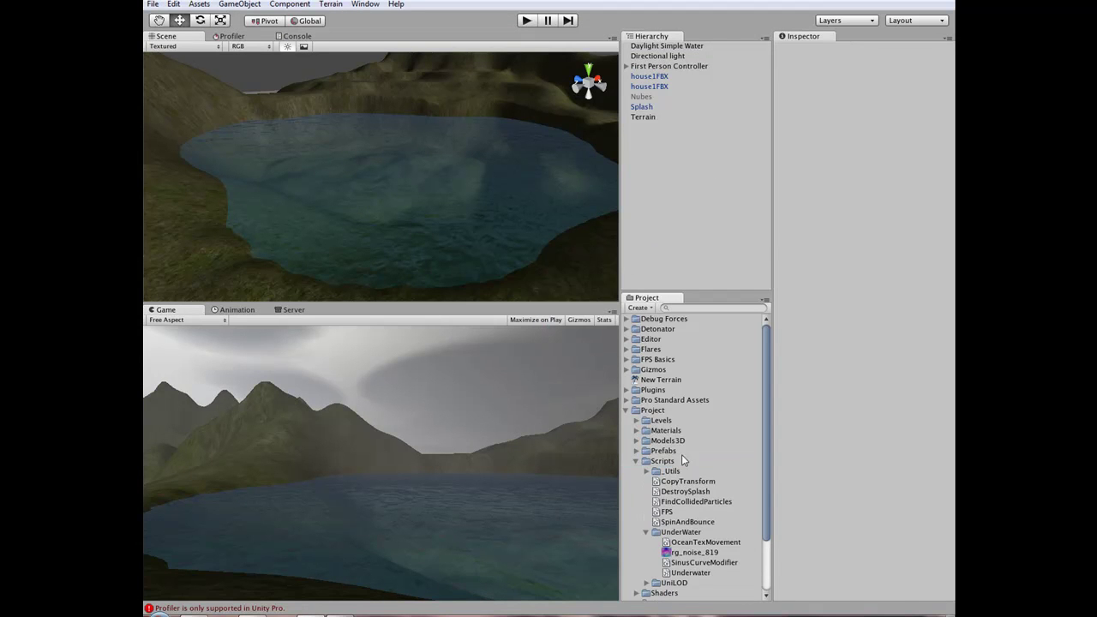
- Drag the Underwater script onto Daylight Simple Water and remove its Box Collider component
left_click(665, 45)
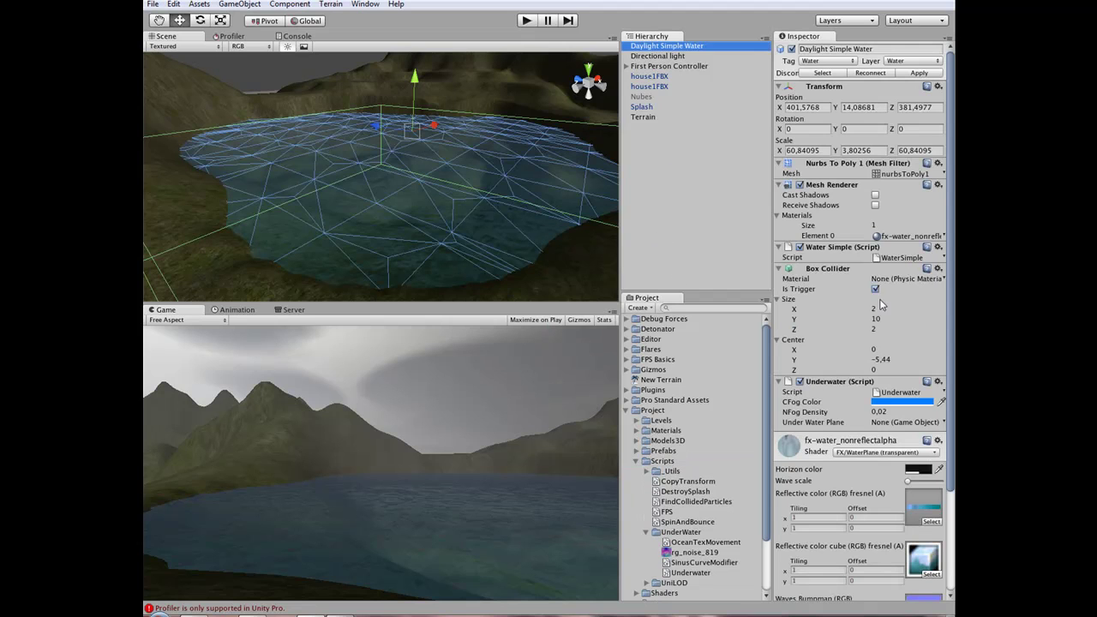
left_click(689, 573)
left_click_drag(689, 574, 653, 49)
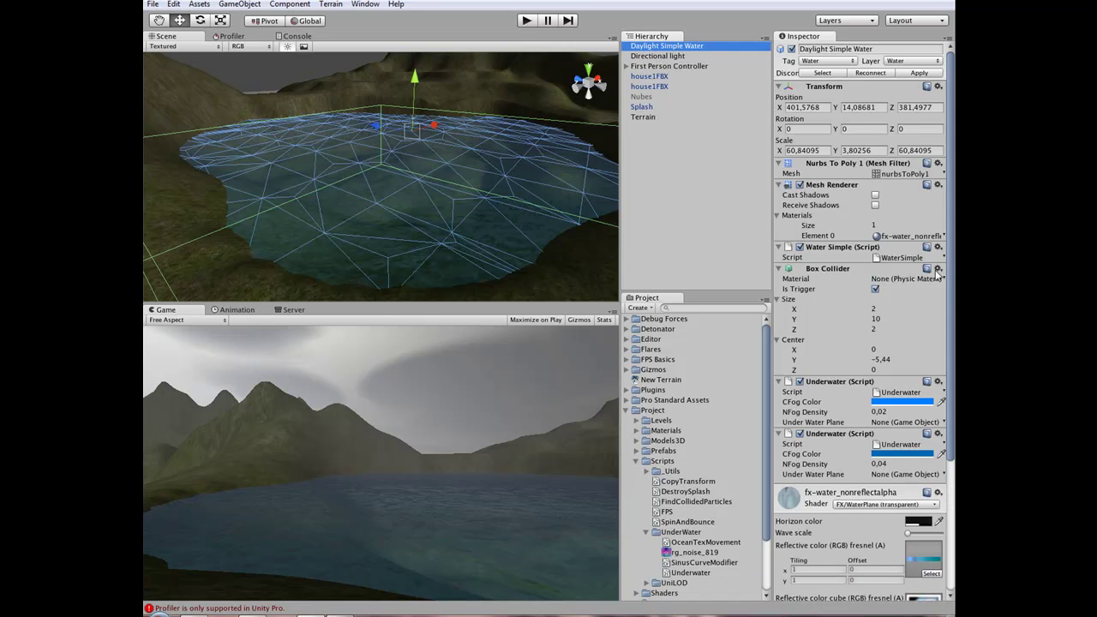
left_click(938, 270)
left_click(856, 289)
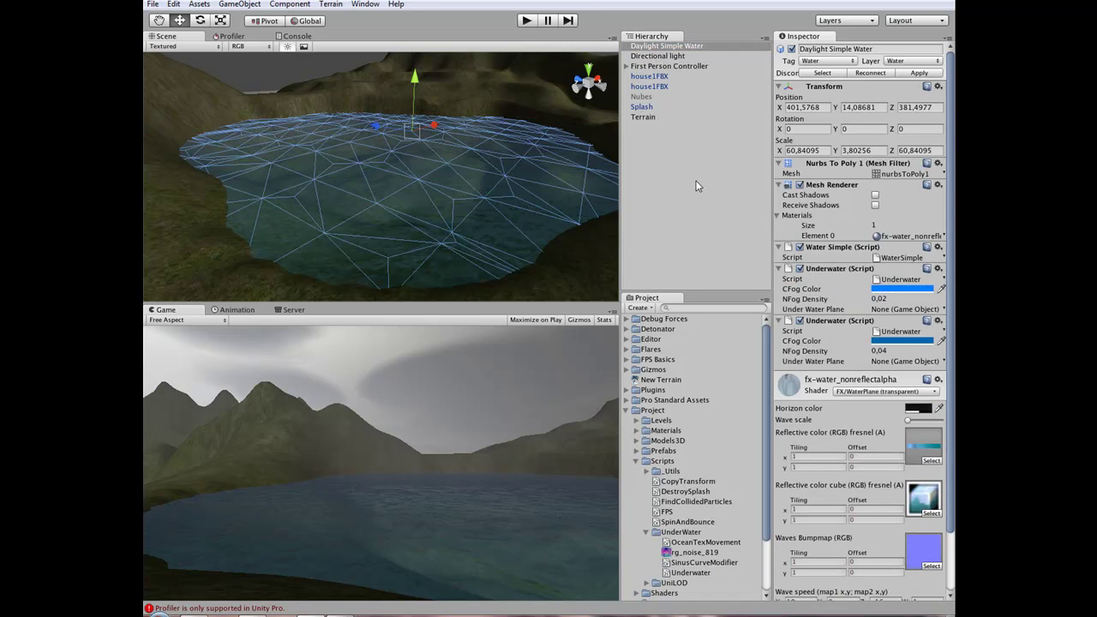
- Remove both Underwater (Script) components from Daylight Simple Water
left_click(938, 270)
left_click(940, 291)
left_click(939, 271)
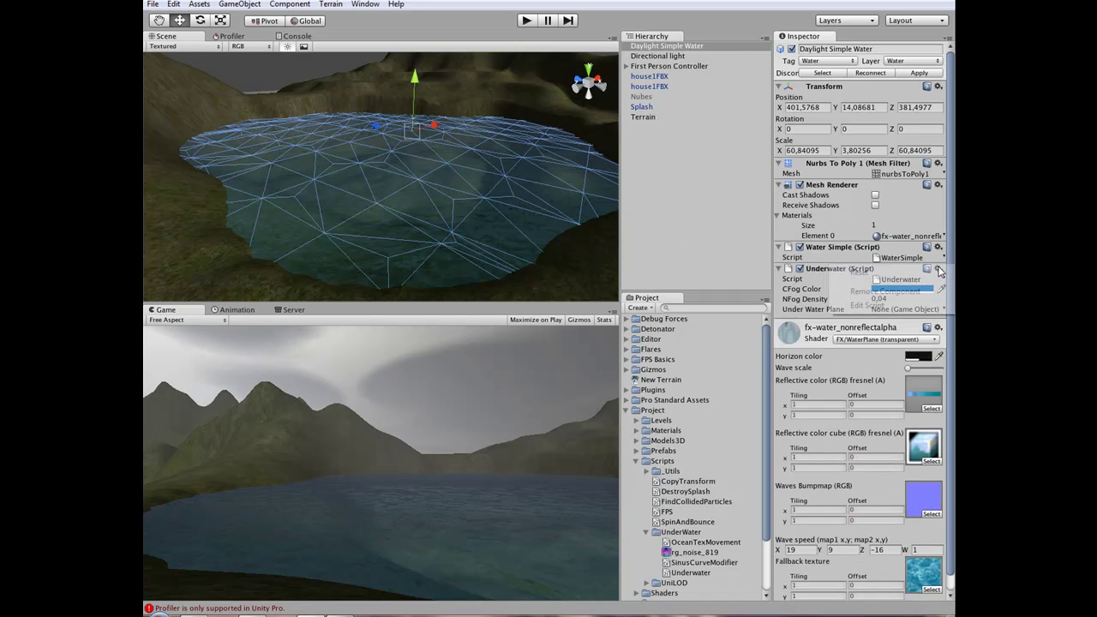
left_click(934, 292)
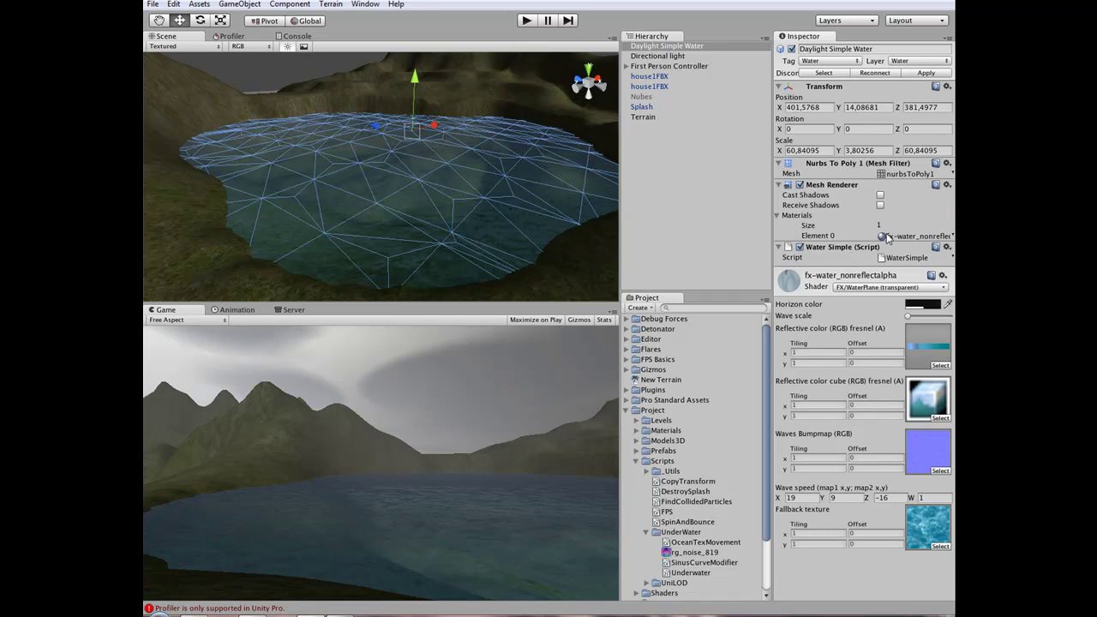
- Reselect the water, ping its material in the Project, and orbit toward the surface
left_click(681, 56)
left_click(673, 45)
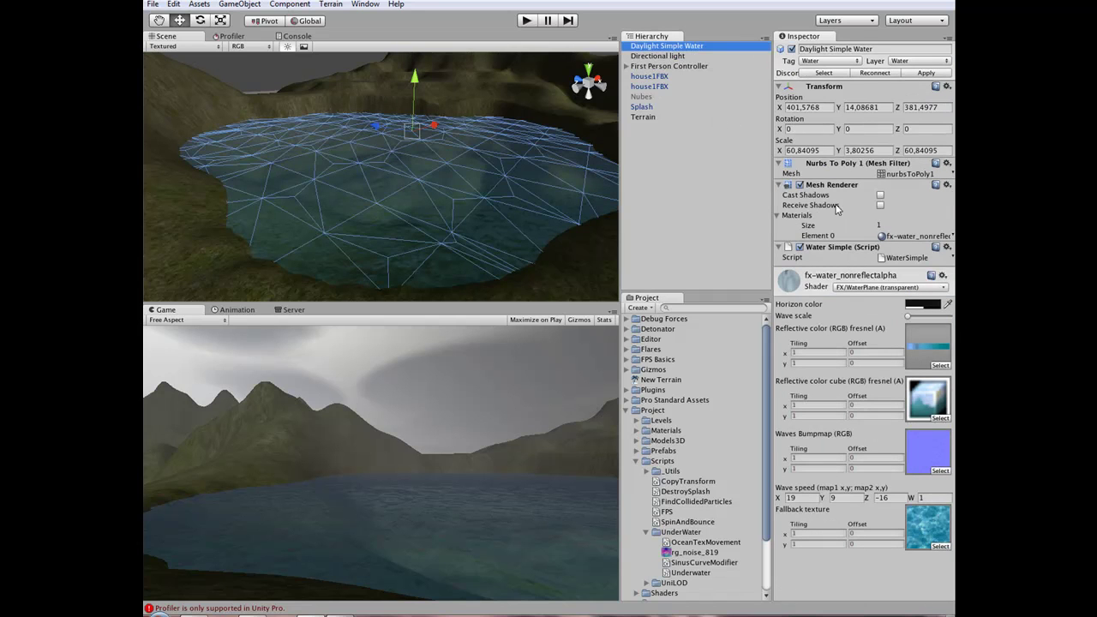
left_click(915, 237)
scroll(454, 253, "up", 3)
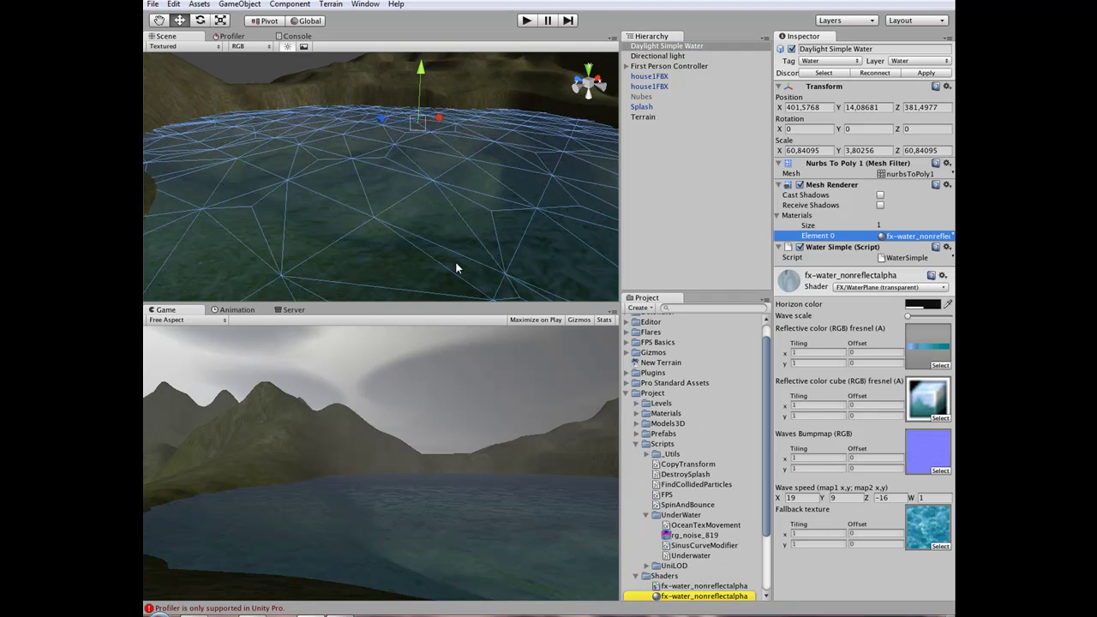
mouse_move(456, 252)
left_mouse_down("alt")
mouse_move(492, 211)
mouse_move(293, 101)
left_mouse_up("alt")
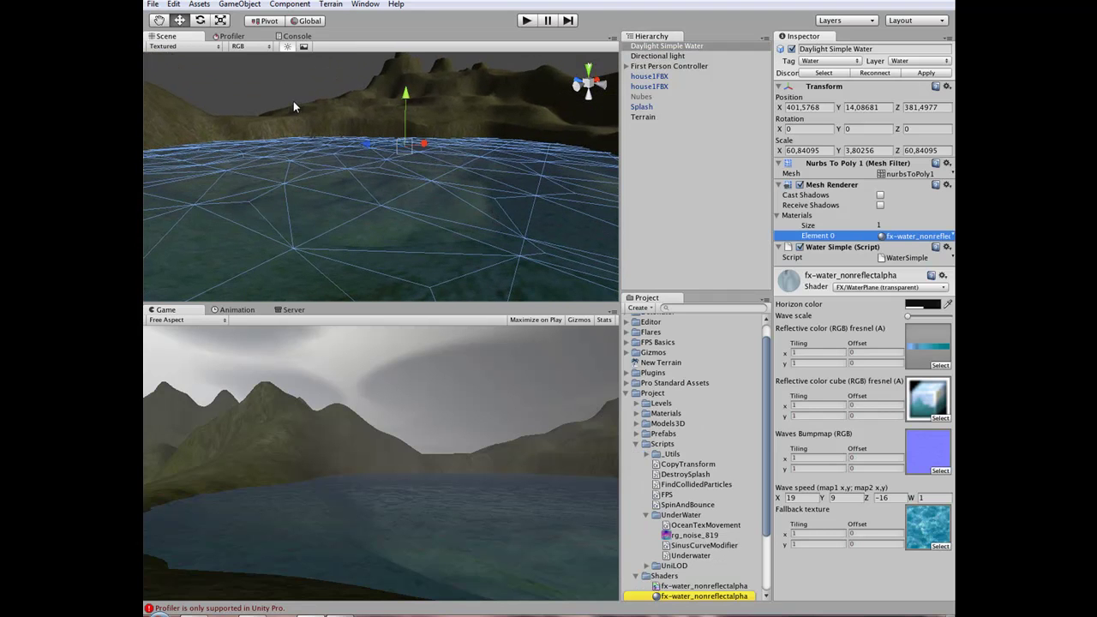
left_click(440, 211)
mouse_move(441, 210)
left_mouse_down("alt")
mouse_move(421, 226)
mouse_move(481, 223)
mouse_move(488, 186)
mouse_move(430, 233)
mouse_move(444, 231)
left_mouse_up("alt")
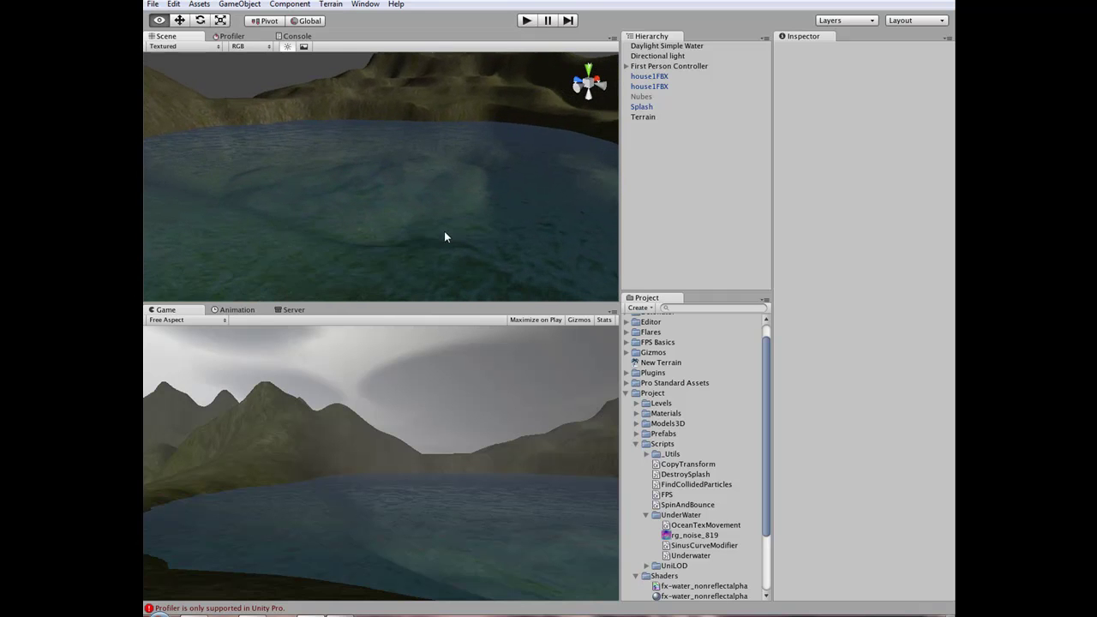
- Attach one Underwater script (NFog Density 0.04) to Daylight Simple Water and zoom the Scene out
left_click(662, 47)
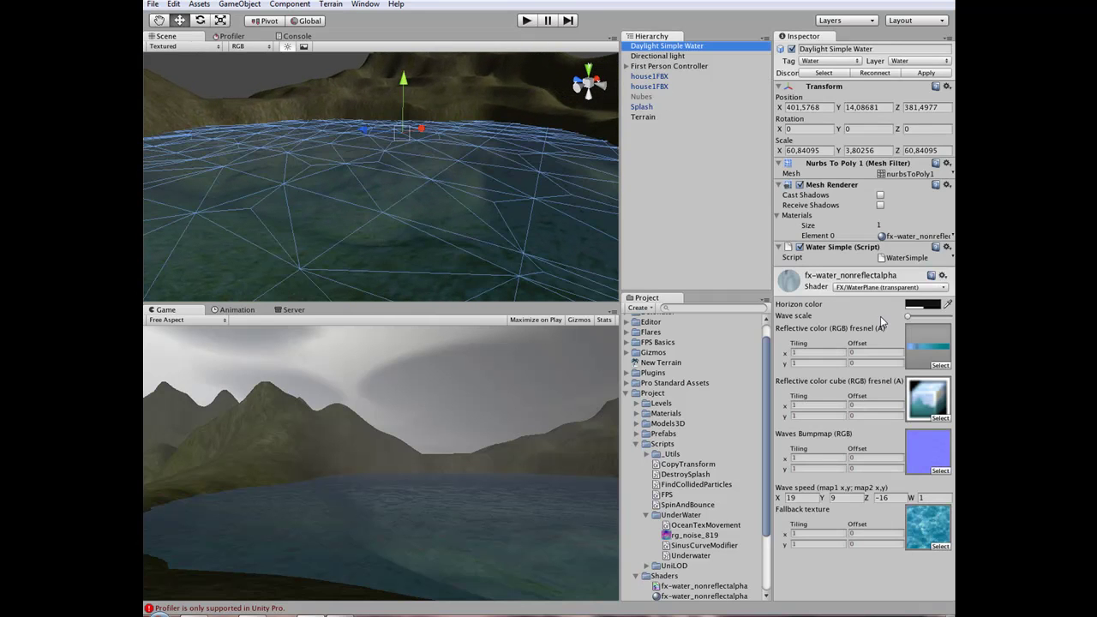
left_click_drag(767, 410, 766, 431)
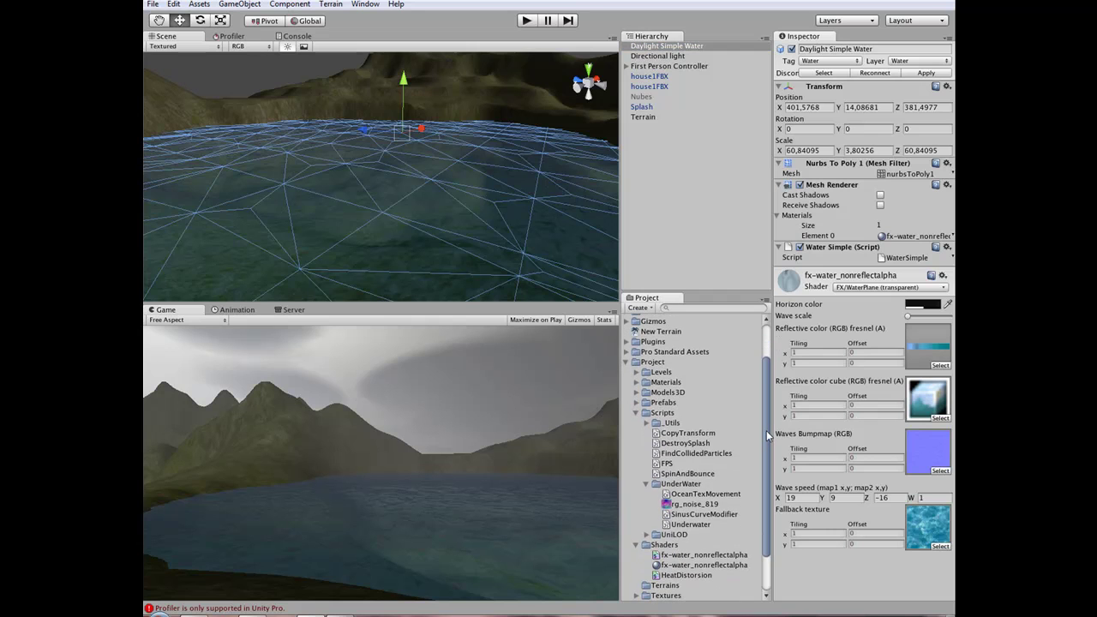
left_click(691, 525)
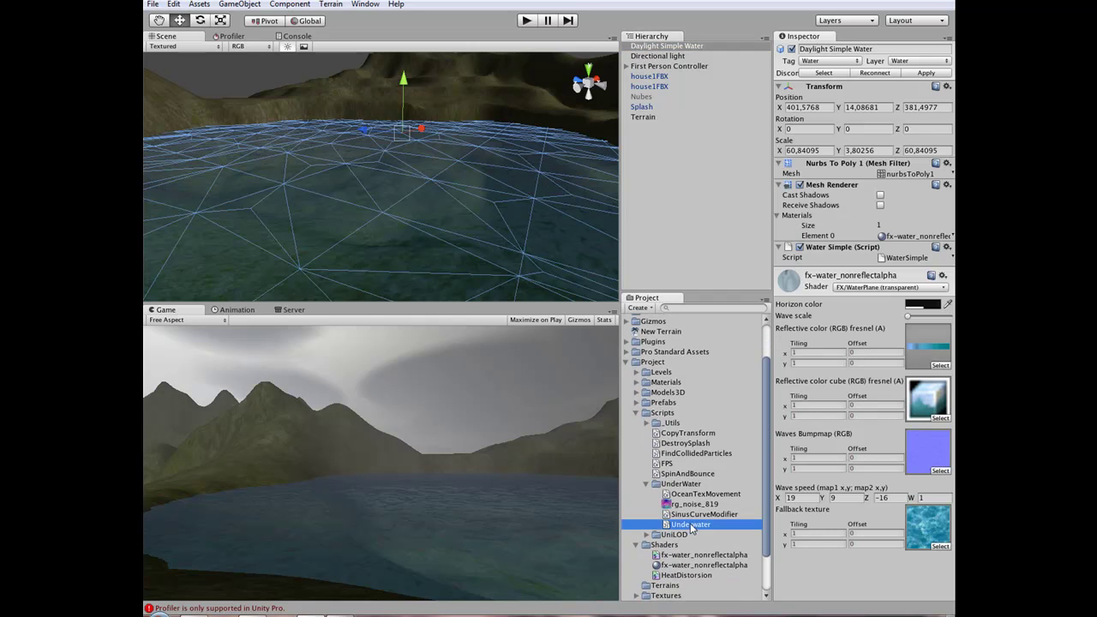
left_click_drag(694, 520, 657, 50)
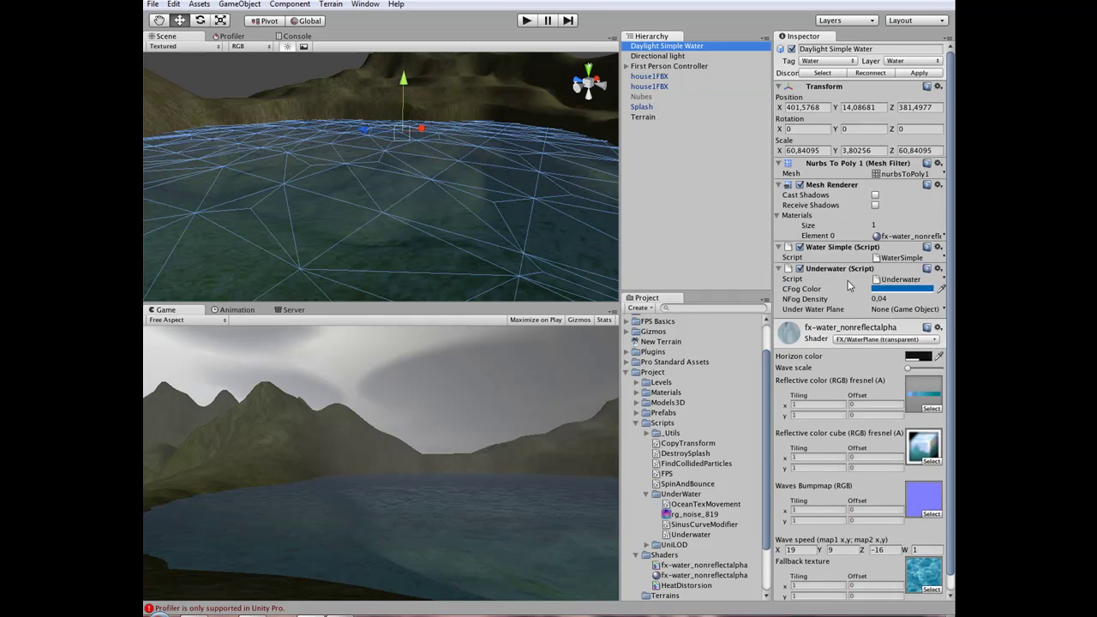
scroll(446, 202, "down", 2)
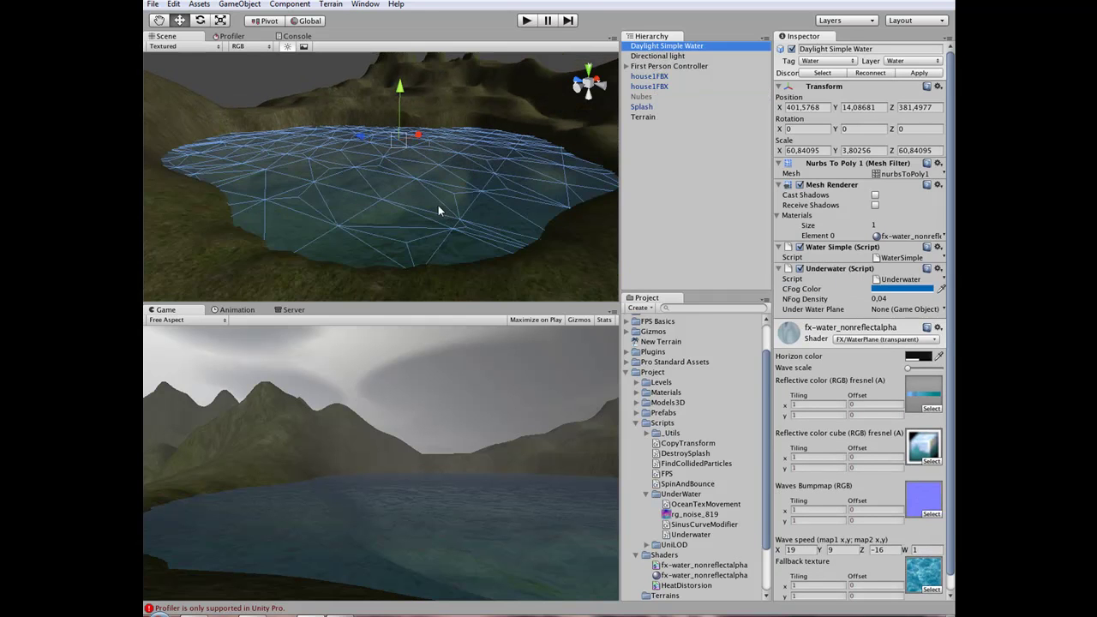
scroll(438, 205, "down", 2)
scroll(440, 199, "down", 2)
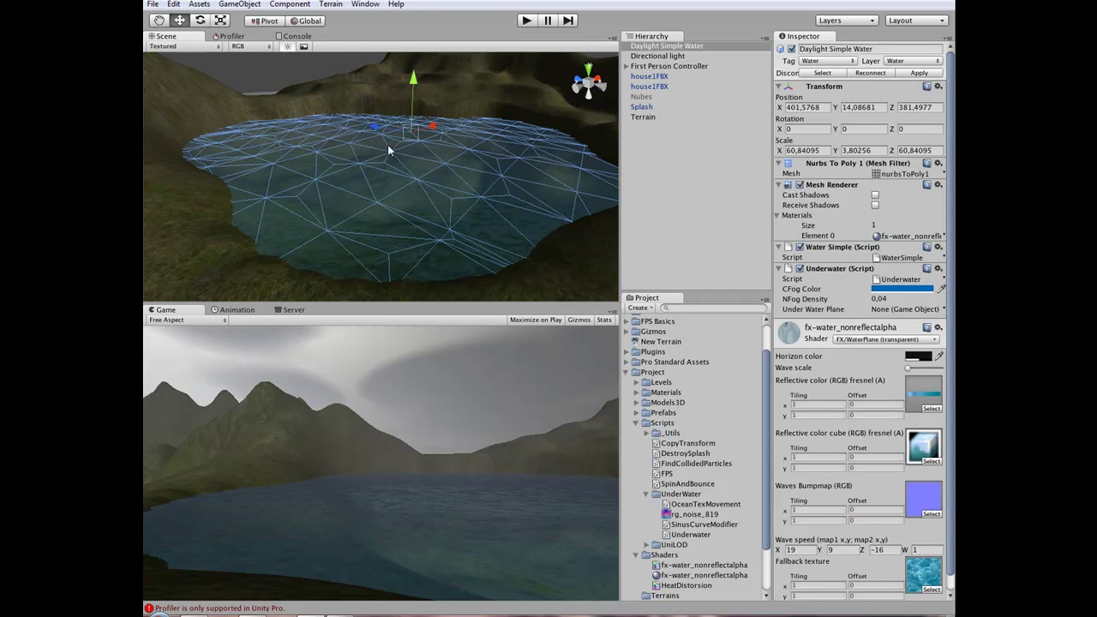
left_click(288, 5)
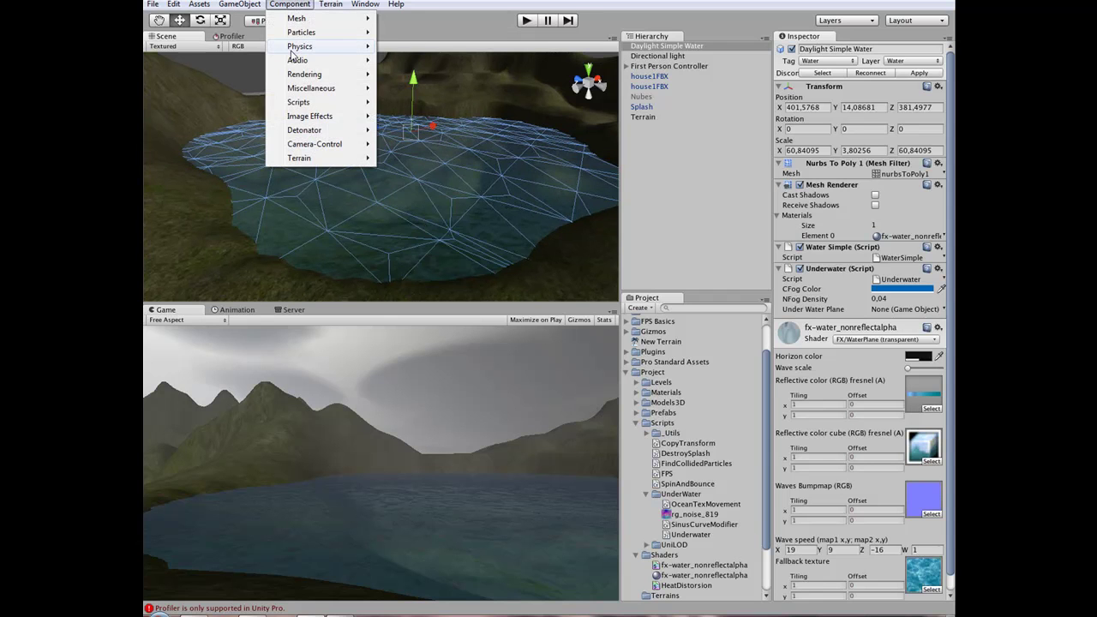
- Add a Box Collider to Daylight Simple Water and set its Y size to 10
mouse_move(299, 48)
left_click(414, 79)
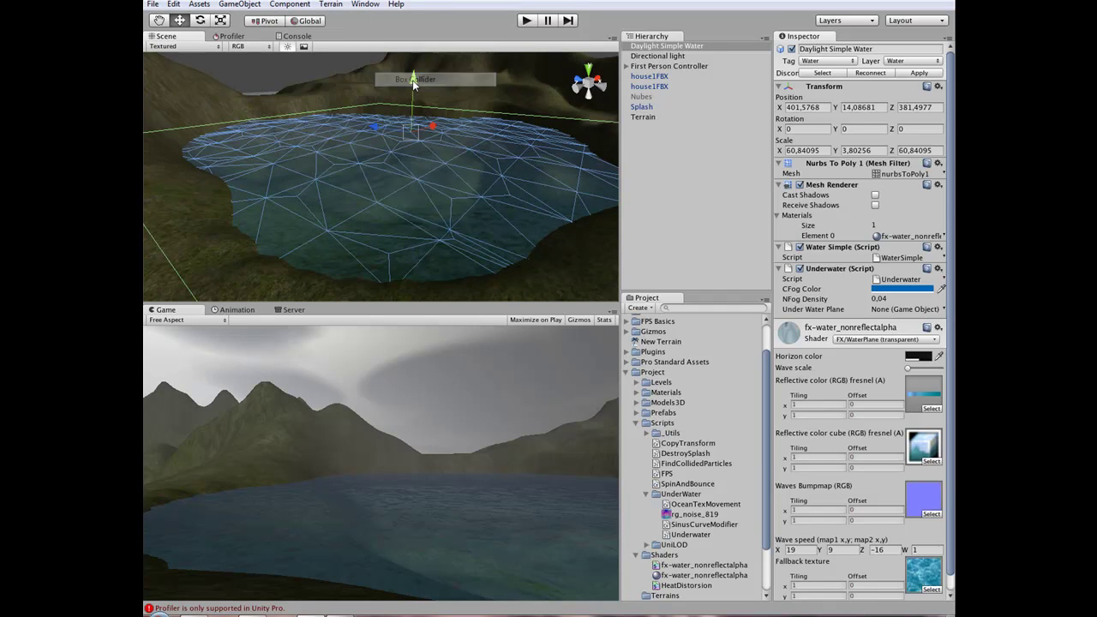
scroll(405, 167, "down", 3)
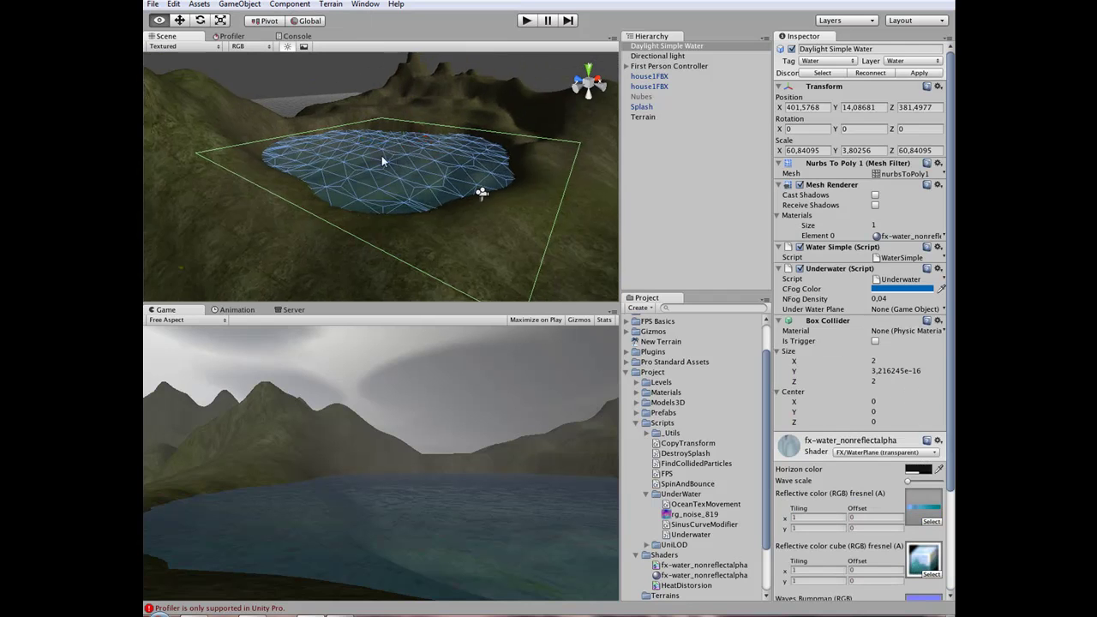
left_click_drag(483, 189, 460, 200, "alt")
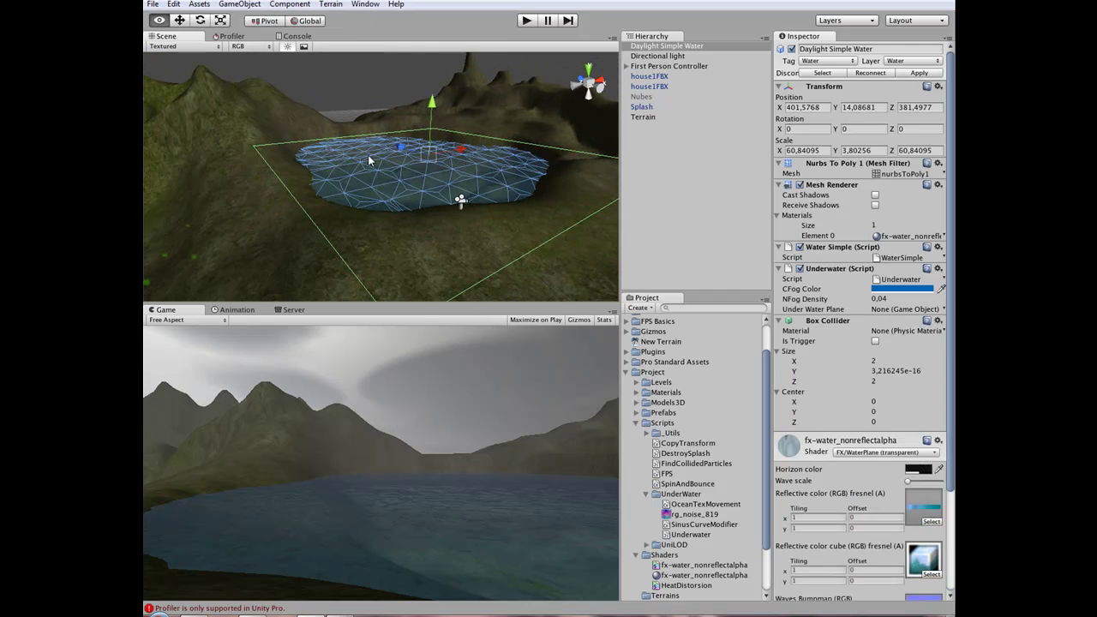
left_click(804, 376)
left_click_drag(804, 375, 933, 380)
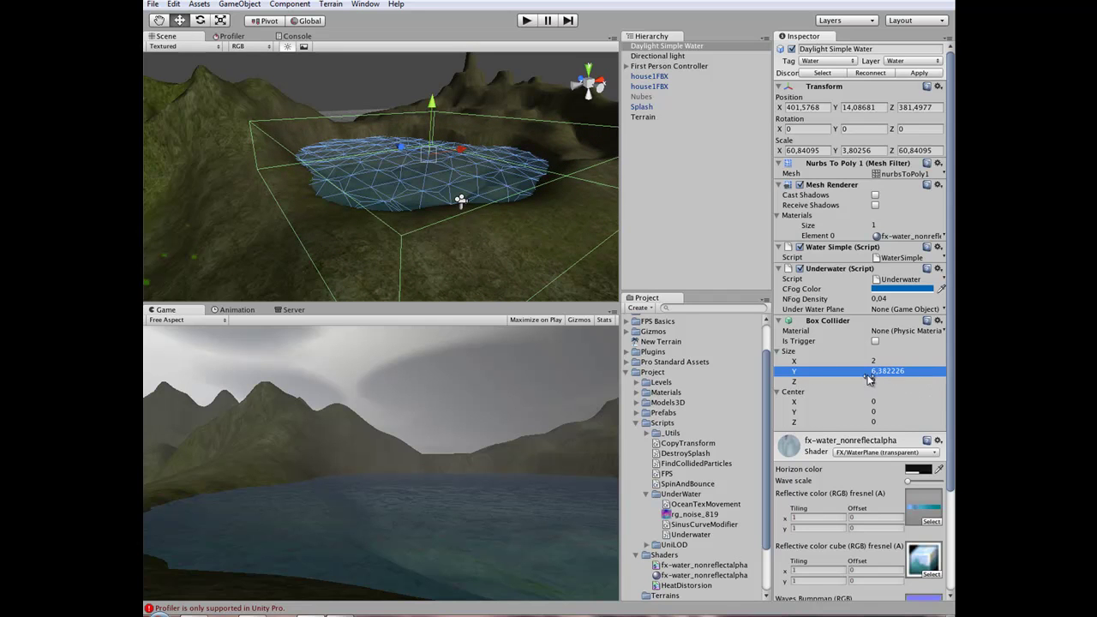
left_click(912, 374)
type("10")
key("Tab")
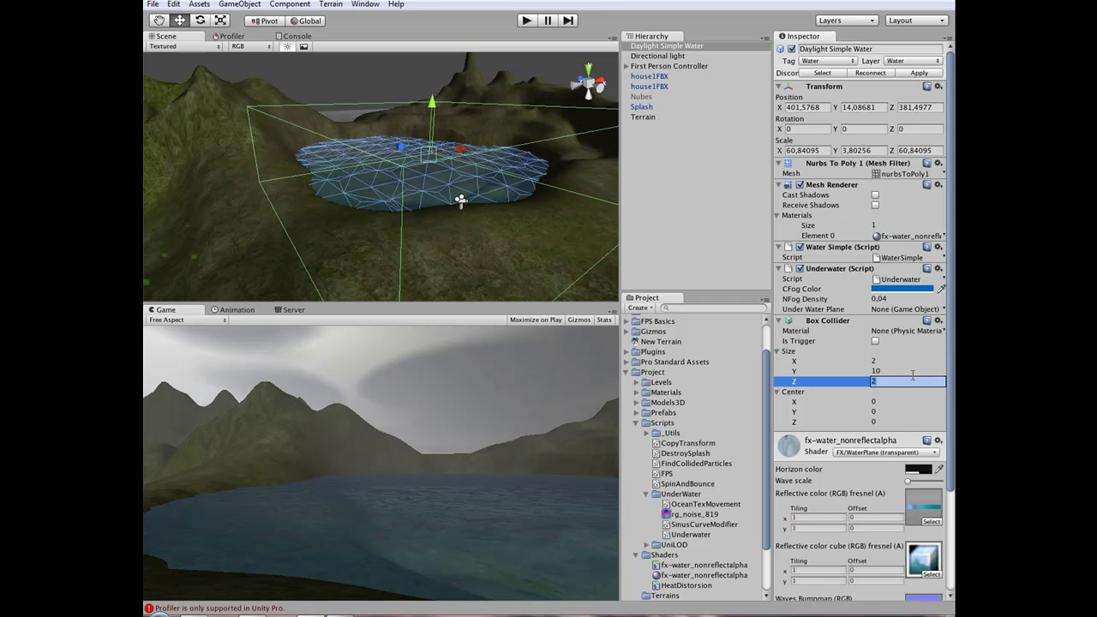
- Orbit to a low side view and drag the collider's Center Y down to -5.315795
left_click_drag(456, 183, 370, 142, "alt")
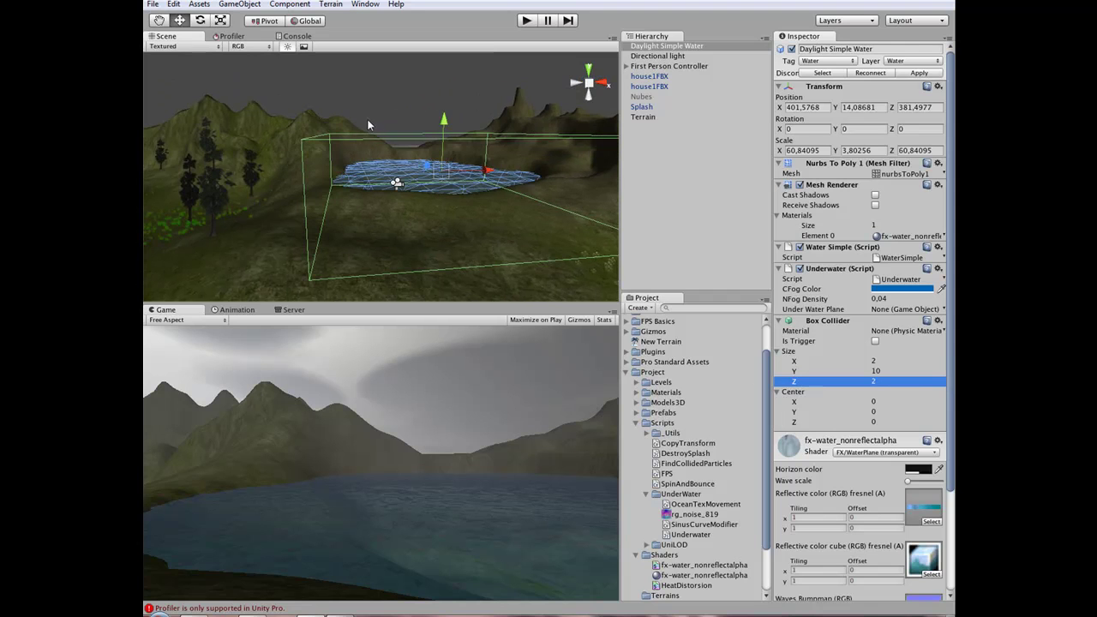
mouse_move(369, 151)
left_mouse_down("alt")
mouse_move(354, 159)
mouse_move(482, 71)
left_mouse_up("alt")
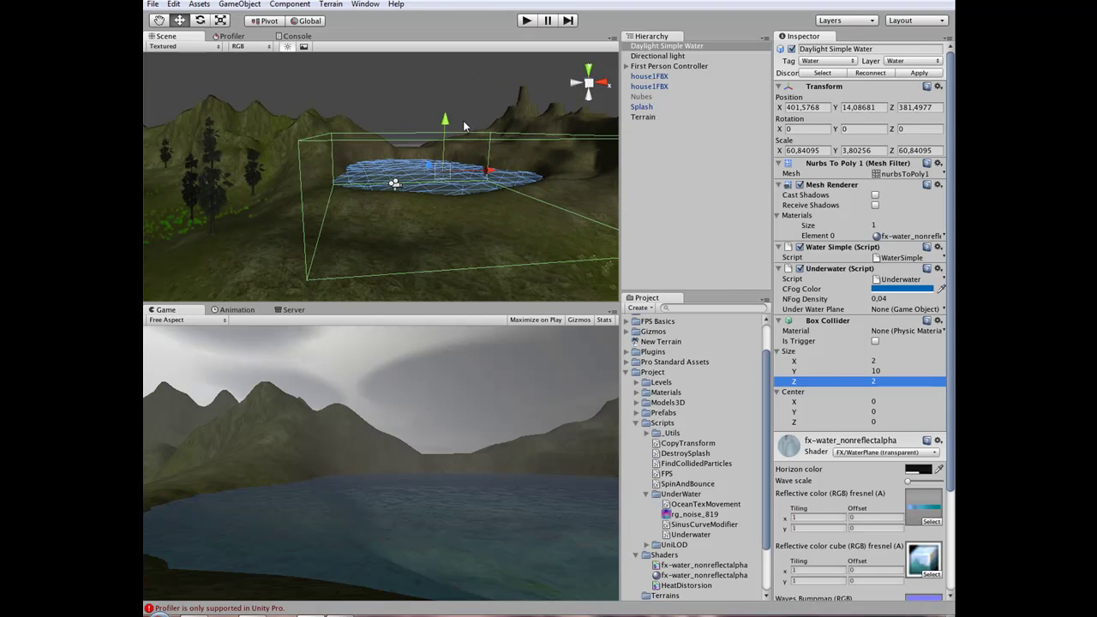
left_click_drag(798, 412, 691, 431)
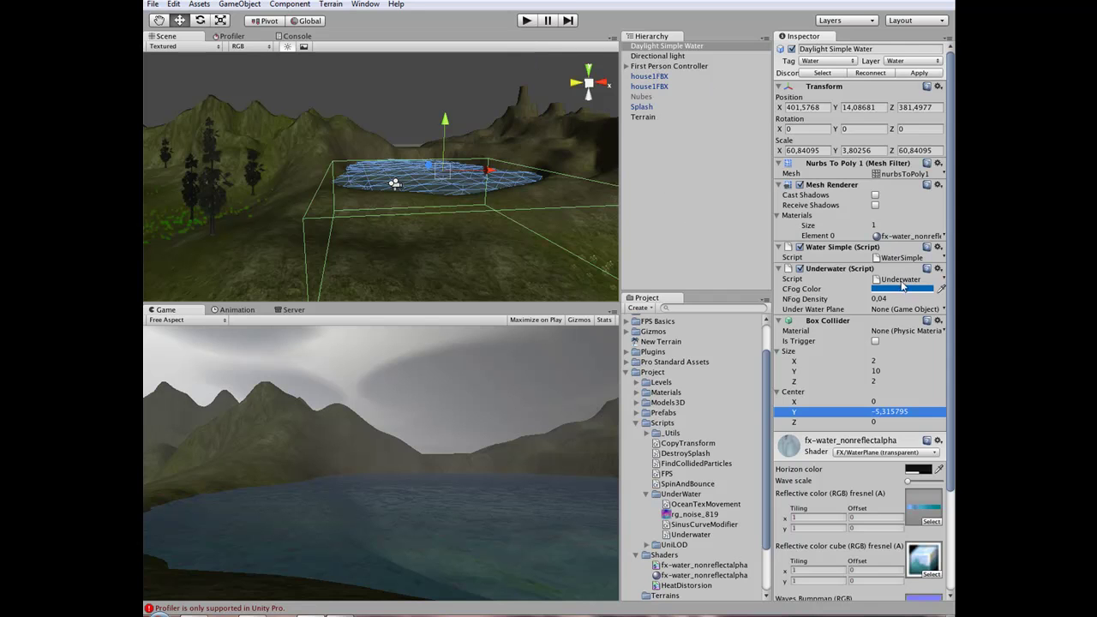
double_click(902, 281)
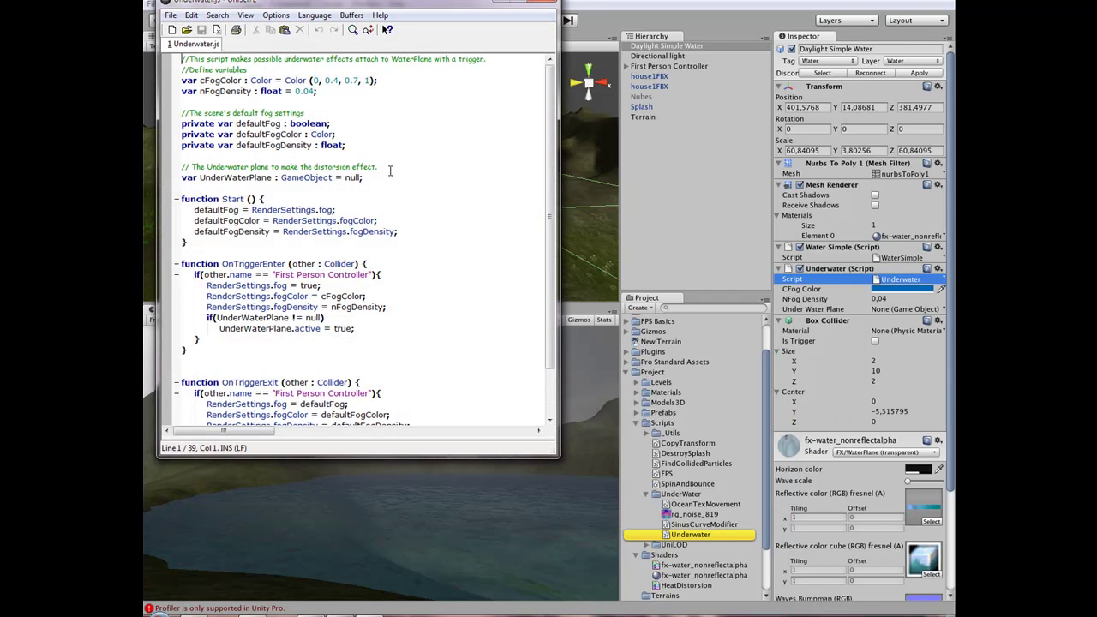
left_click_drag(549, 448, 595, 536)
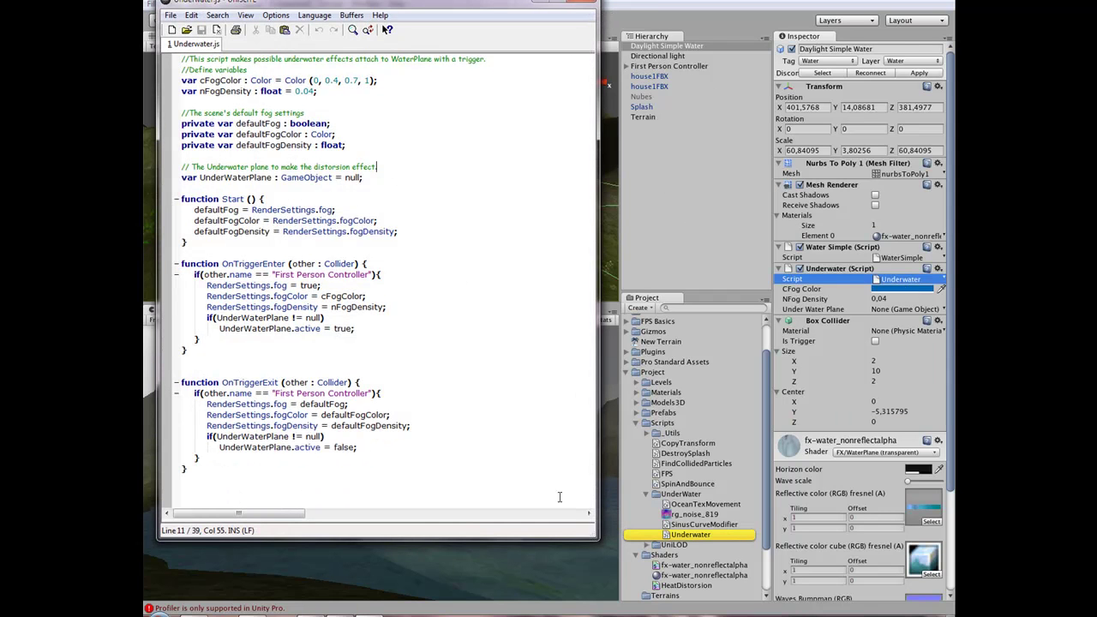
left_click(390, 294)
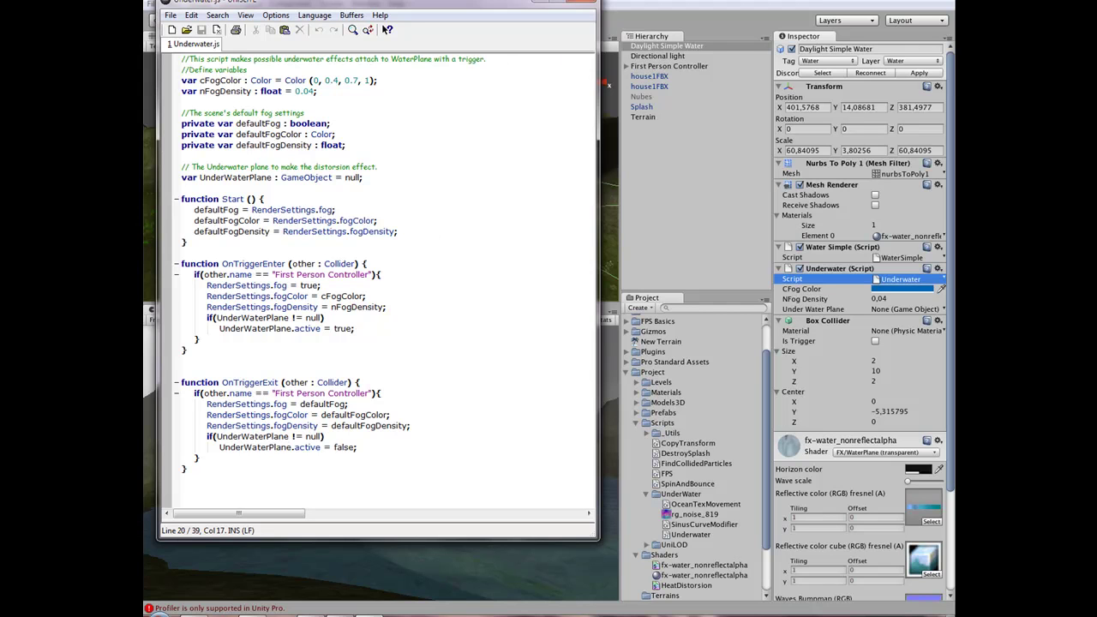
left_click(586, 2)
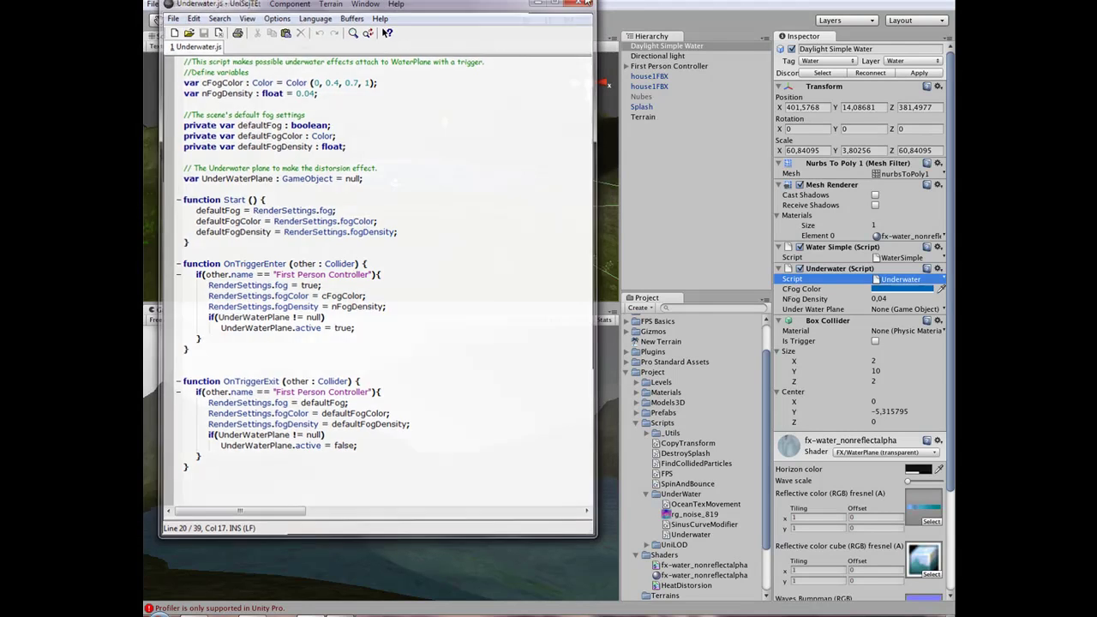
- Set the CFog Color to R 0, G 123, B 255 and enter Play mode
left_click(890, 292)
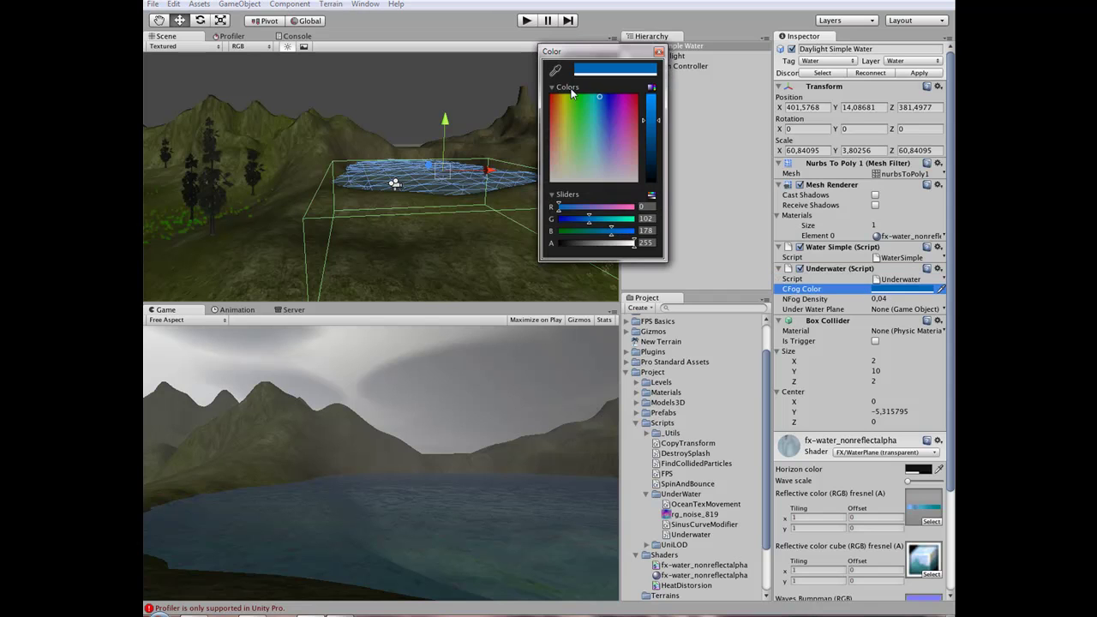
left_click_drag(611, 233, 636, 231)
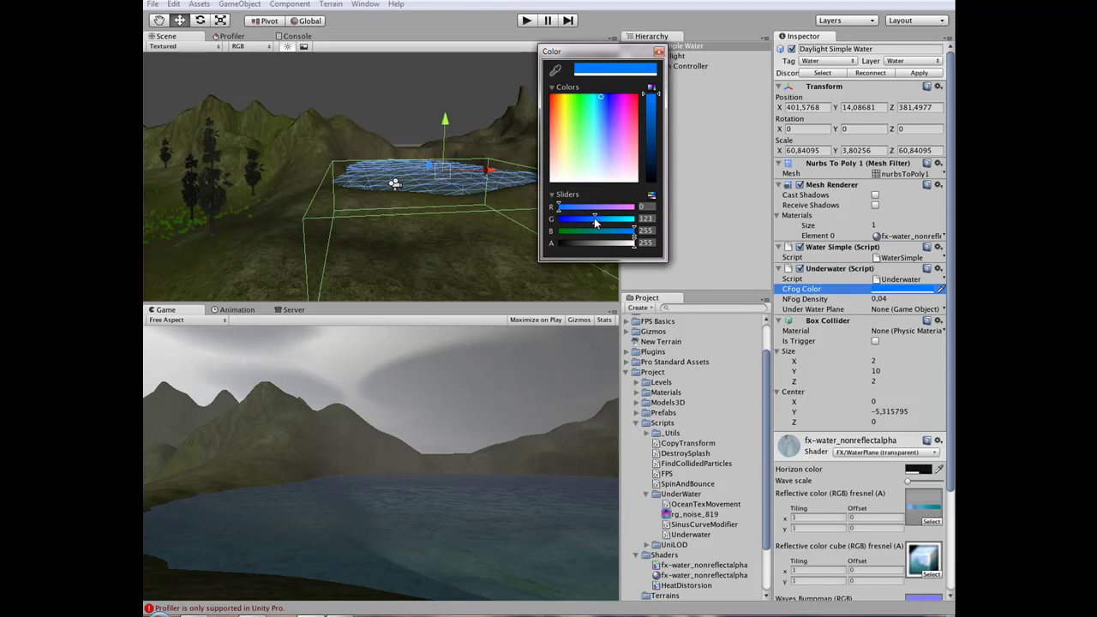
left_click(657, 52)
left_click(525, 18)
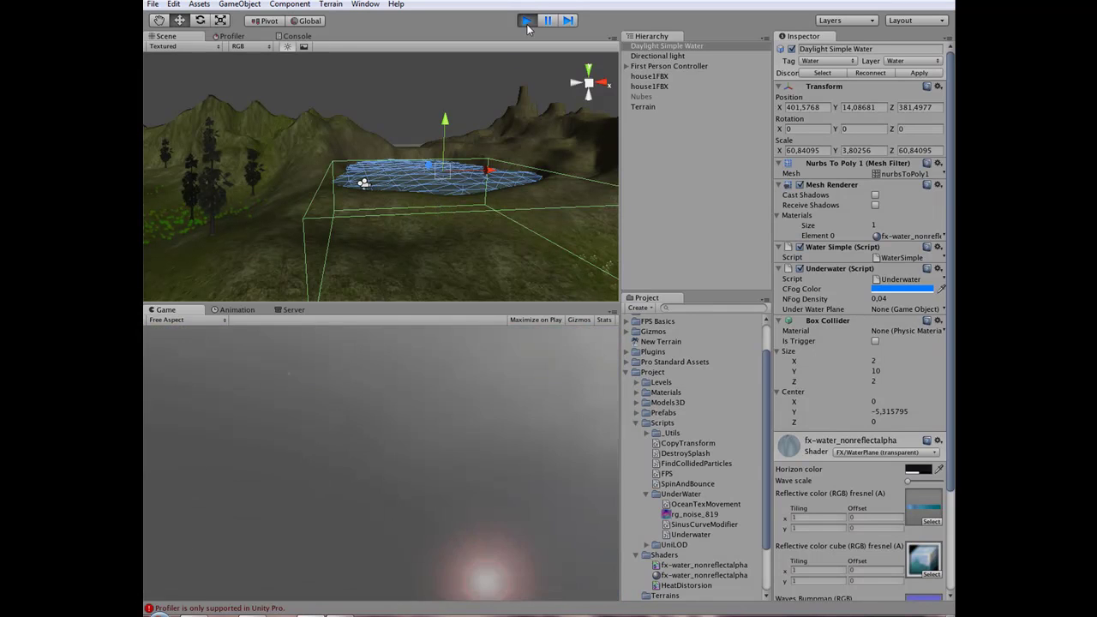
- Tick Is Trigger on the water's Box Collider, then play-test walking the player into the lake
key("ctrl+p")
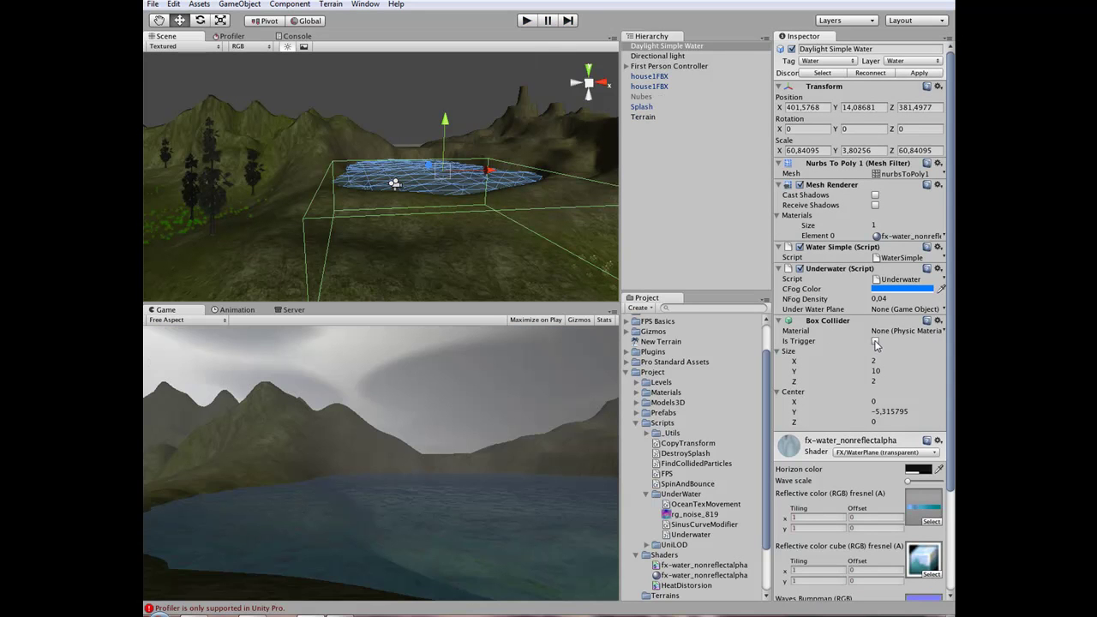
left_click(875, 342)
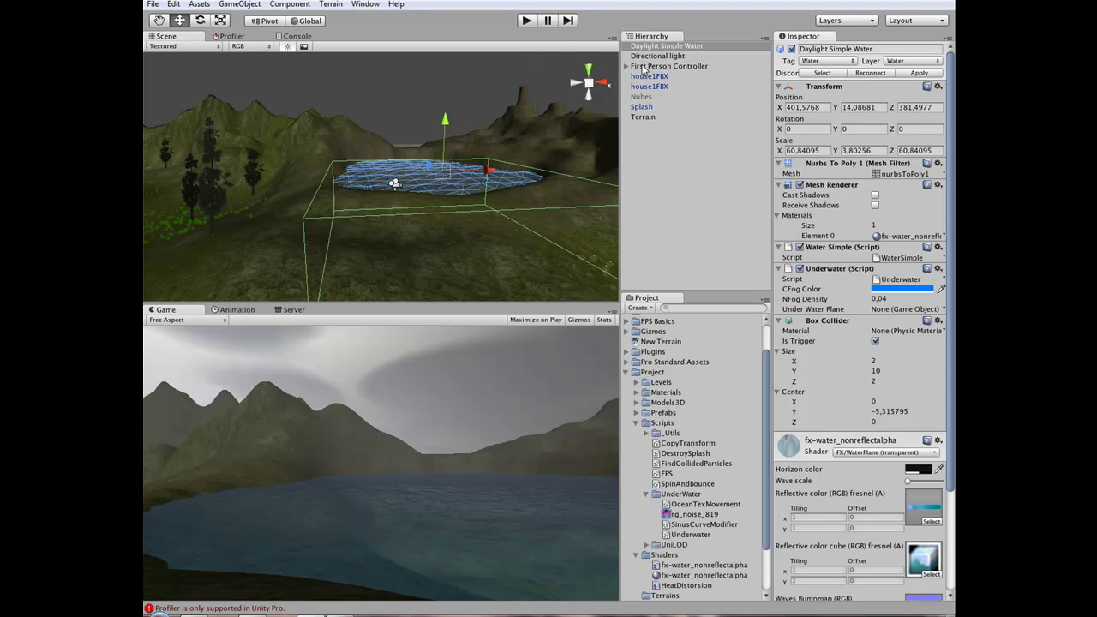
left_click(525, 20)
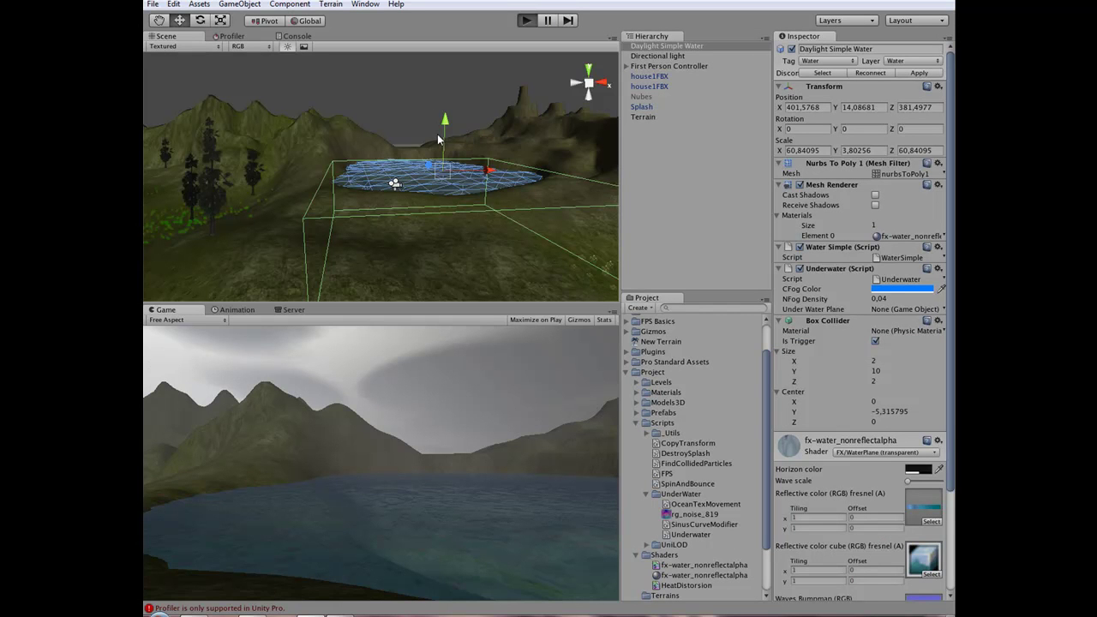
key("w")
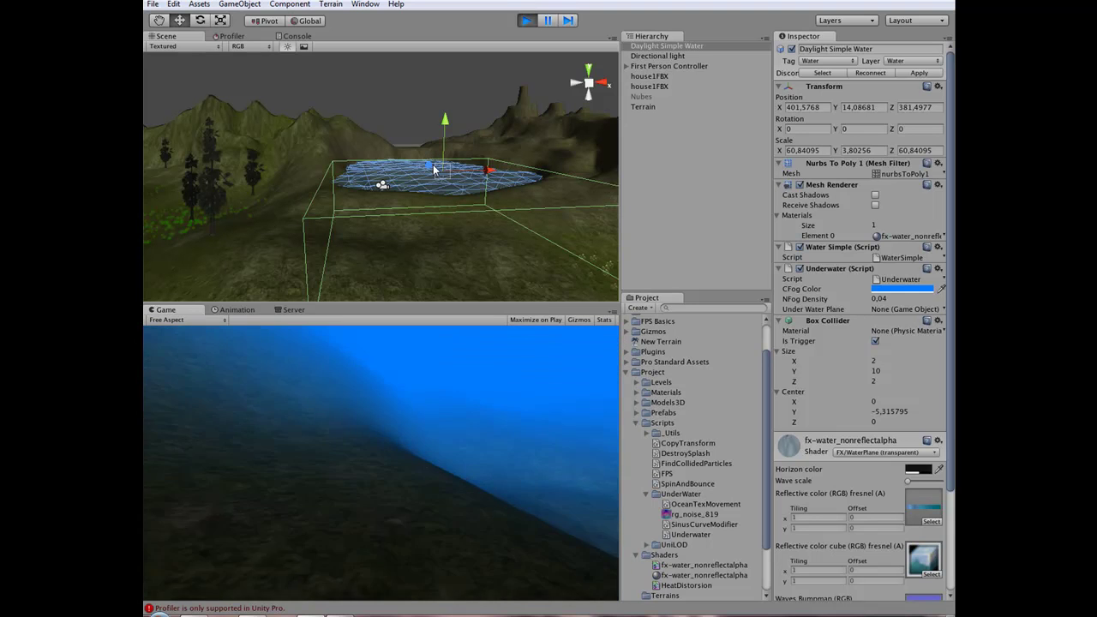
left_click(521, 23)
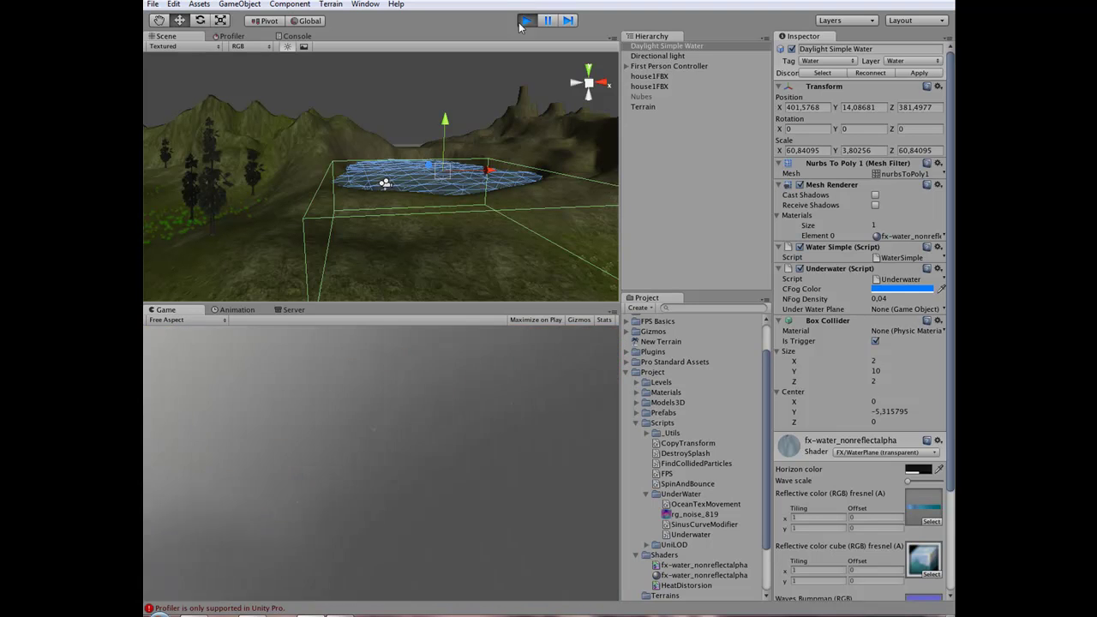
- Nudge the Box Collider's Center Y slightly lower and play-test the collider height
left_click(802, 416)
left_click_drag(798, 415, 796, 416)
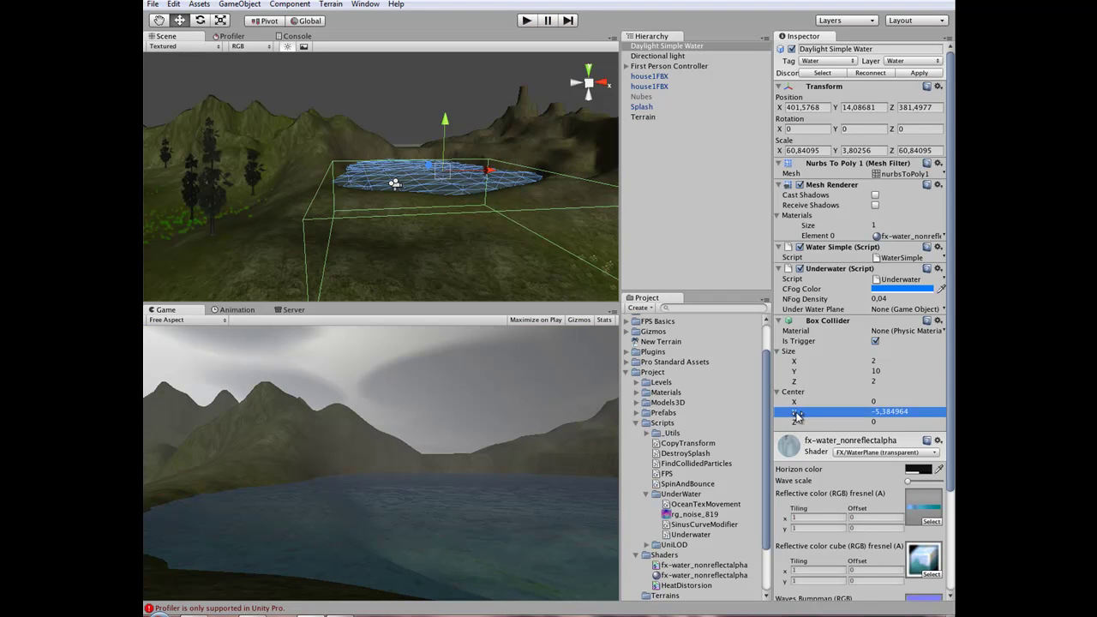
left_click(528, 21)
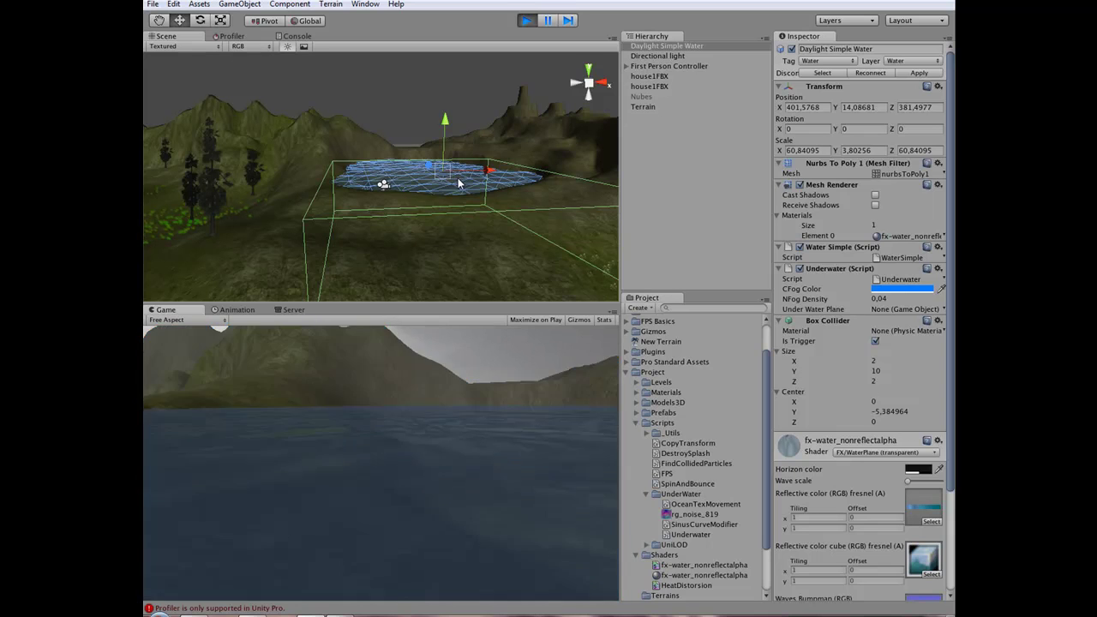
left_click(527, 21)
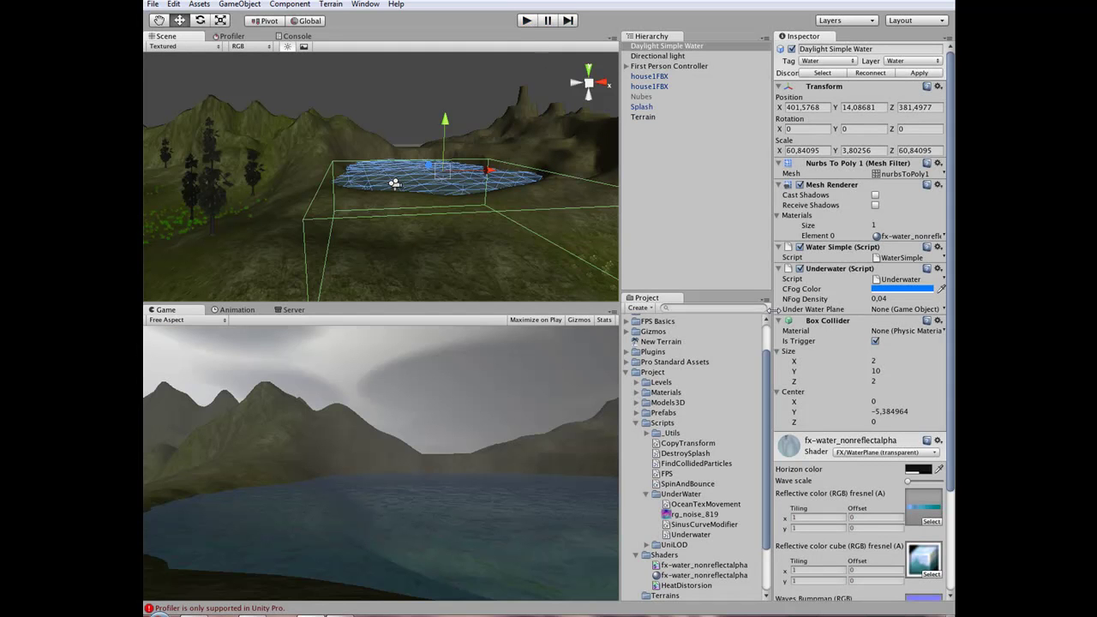
- Set the Box Collider's Center Y to -5,44 and run the game to test it
left_click(892, 411)
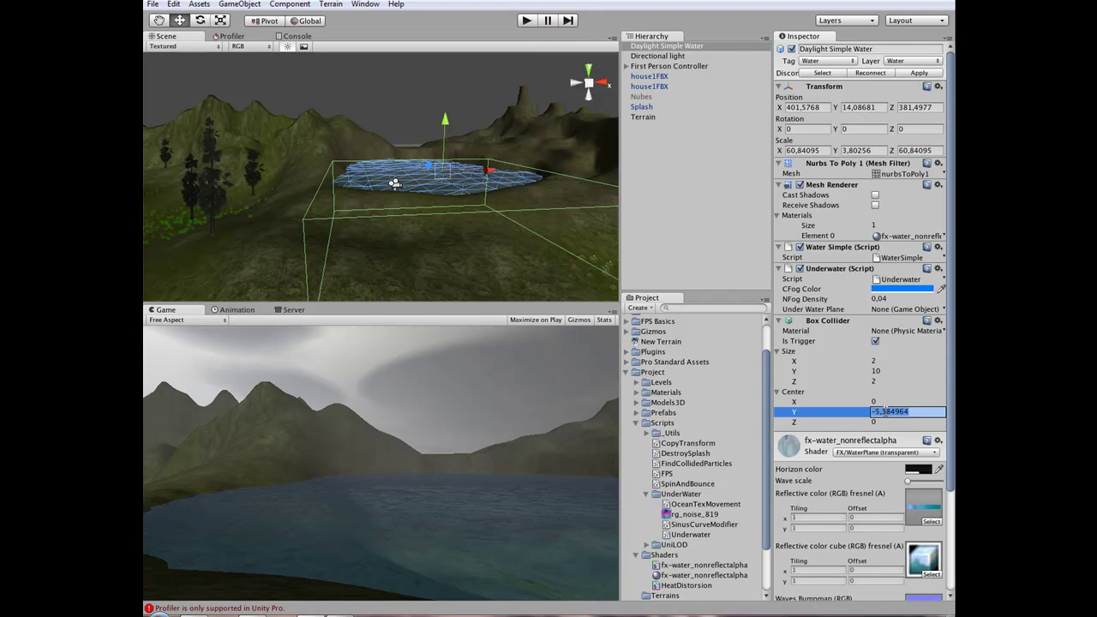
type("-5,44")
key("Tab")
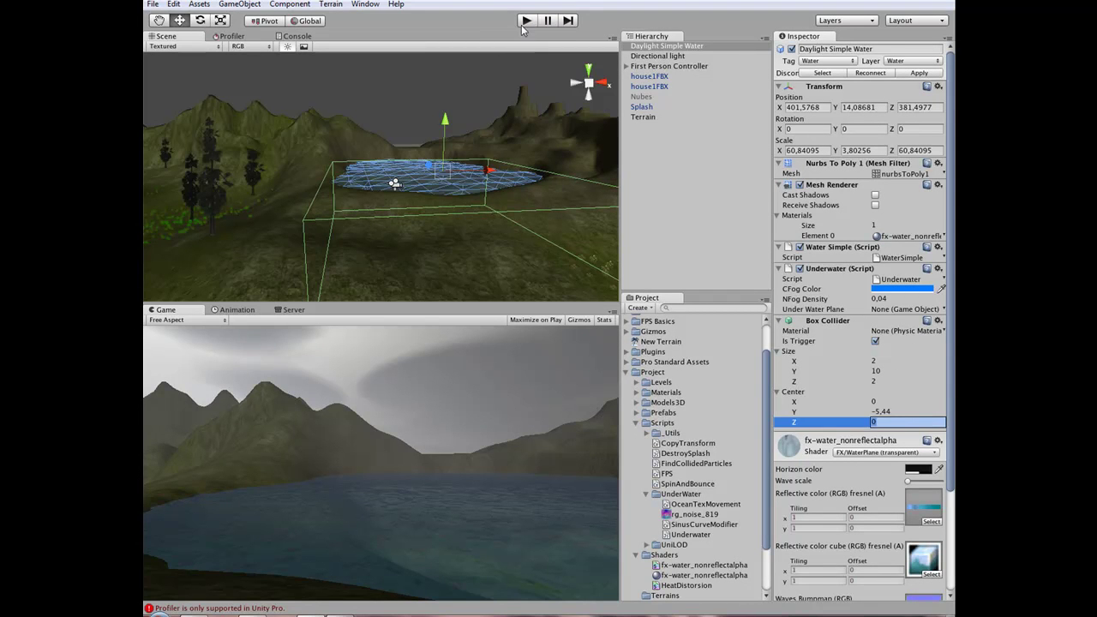
left_click(525, 28)
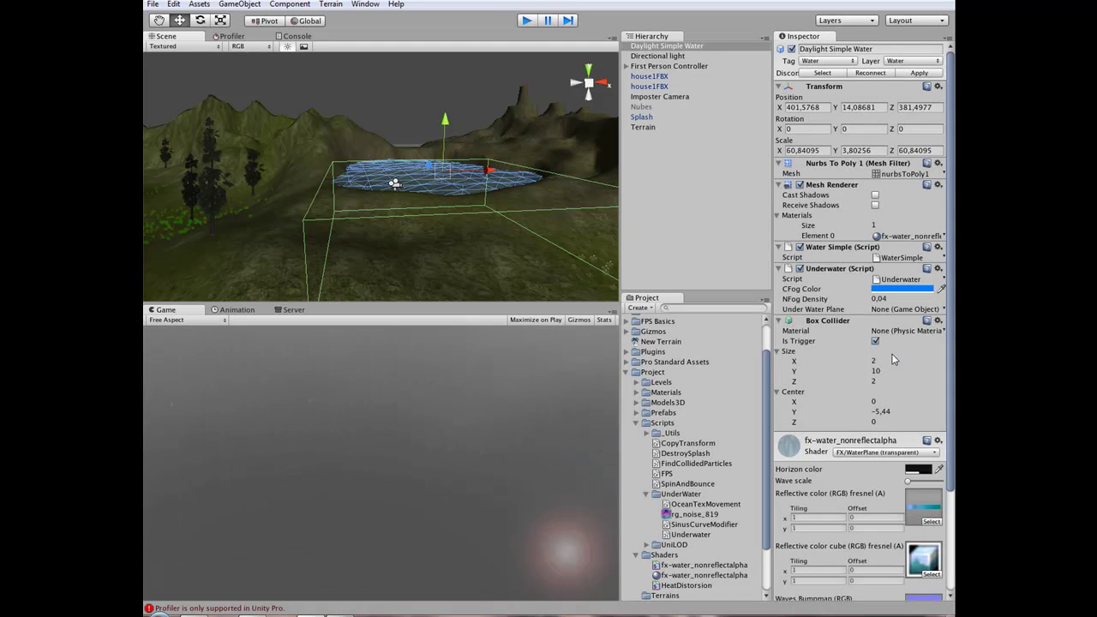
- Set the underwater NFog Density to 0,02 and run the game with the thinner fog
key("ctrl+p")
left_click(892, 298)
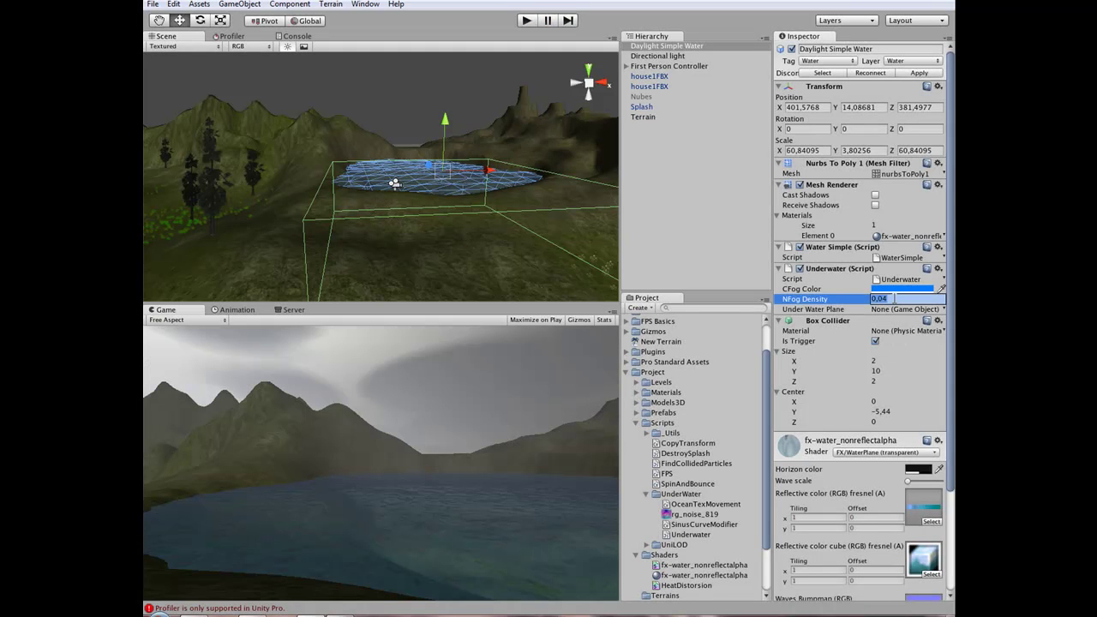
key("BackSpace")
type("2")
key("Return")
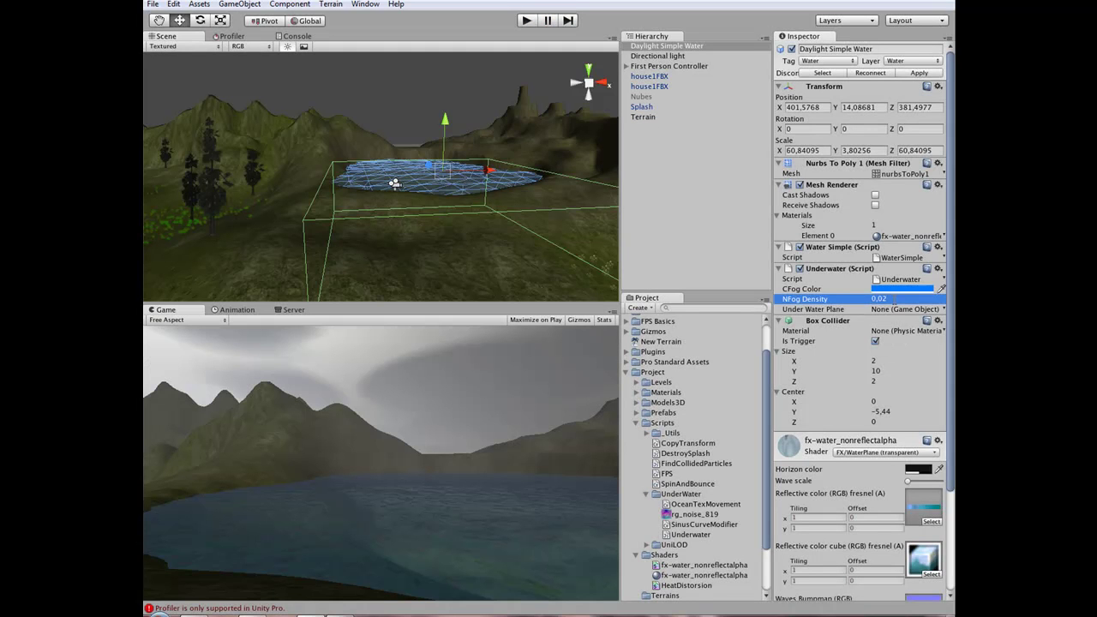
left_click(527, 20)
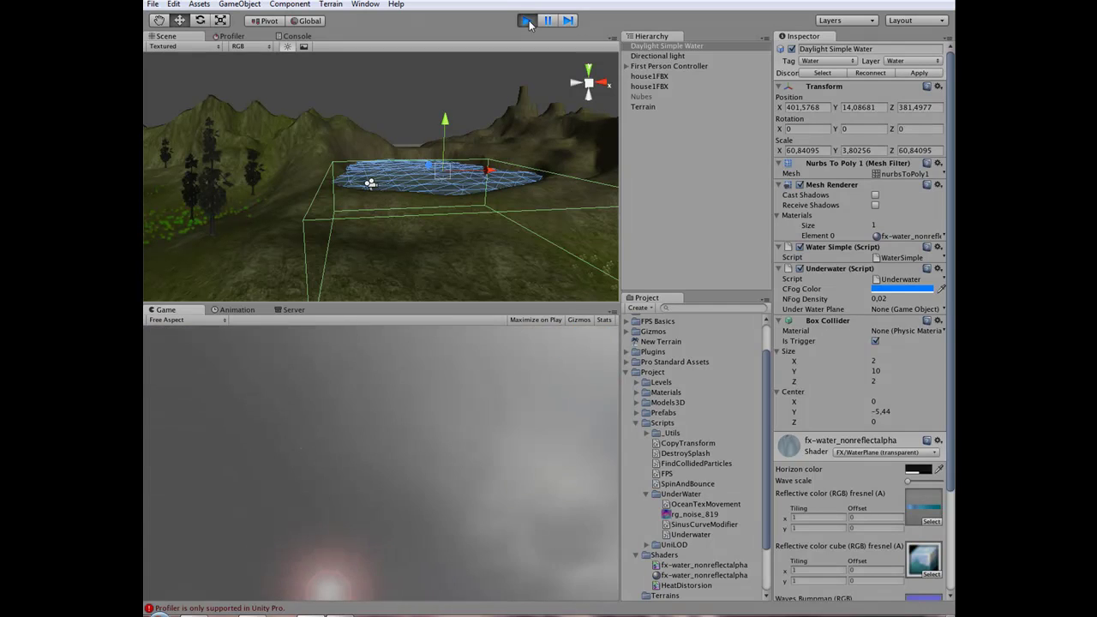
- Stop the game and duplicate the Daylight Simple Water object with Ctrl+D
key("ctrl+p")
left_click(657, 163)
left_click(663, 46)
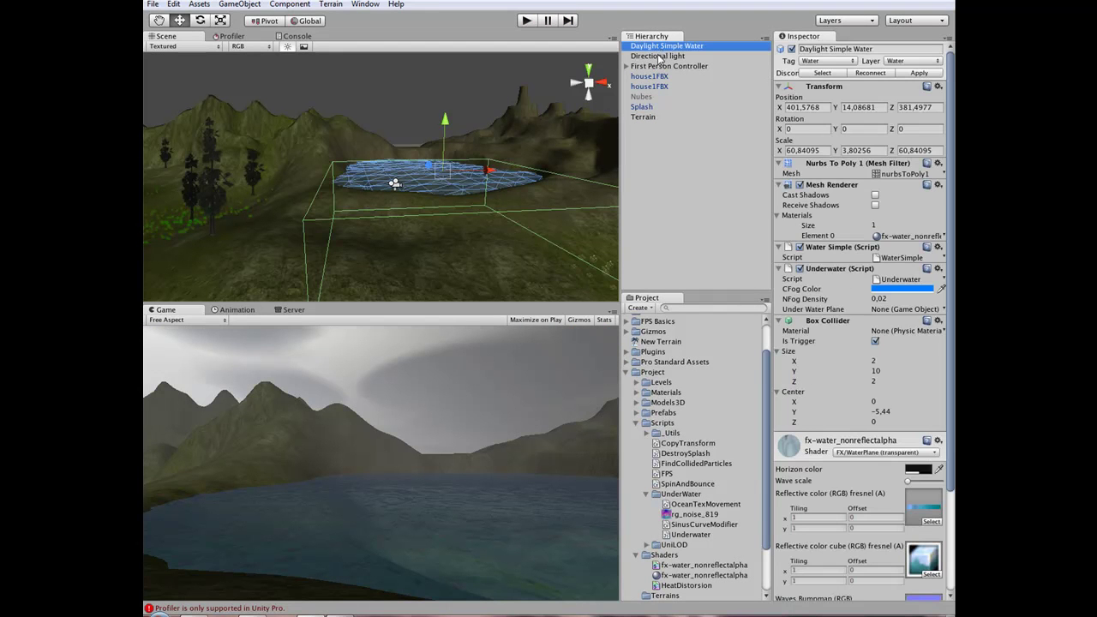
key("ctrl+d")
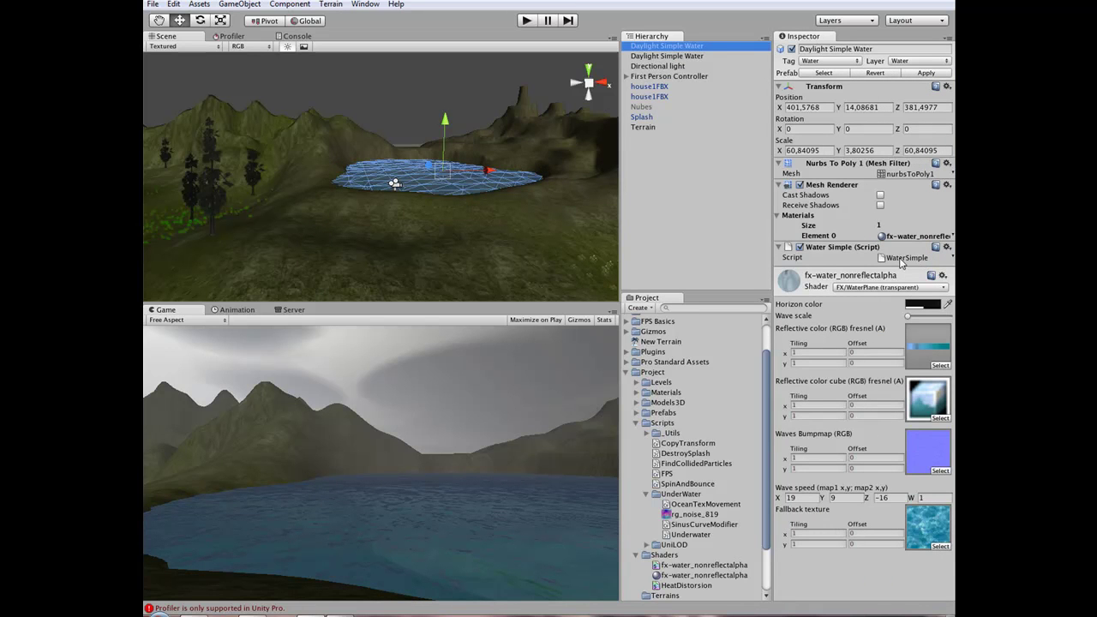
- Rotate the Daylight Simple Water copy upside down to rotation X 0, Y -180, Z -180
left_click(662, 56)
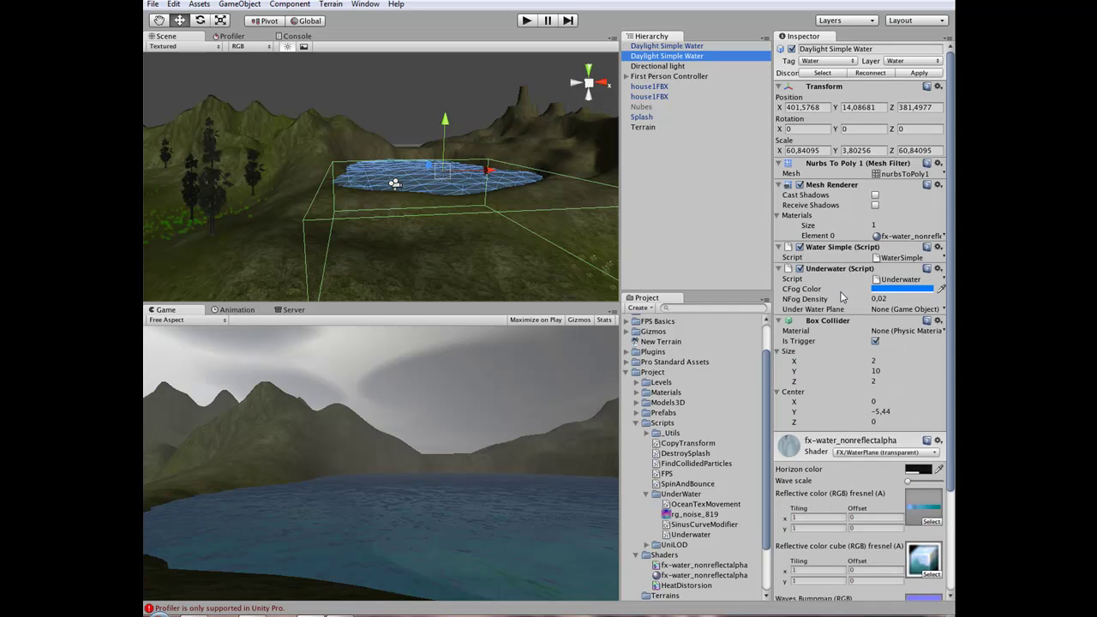
left_click(671, 48)
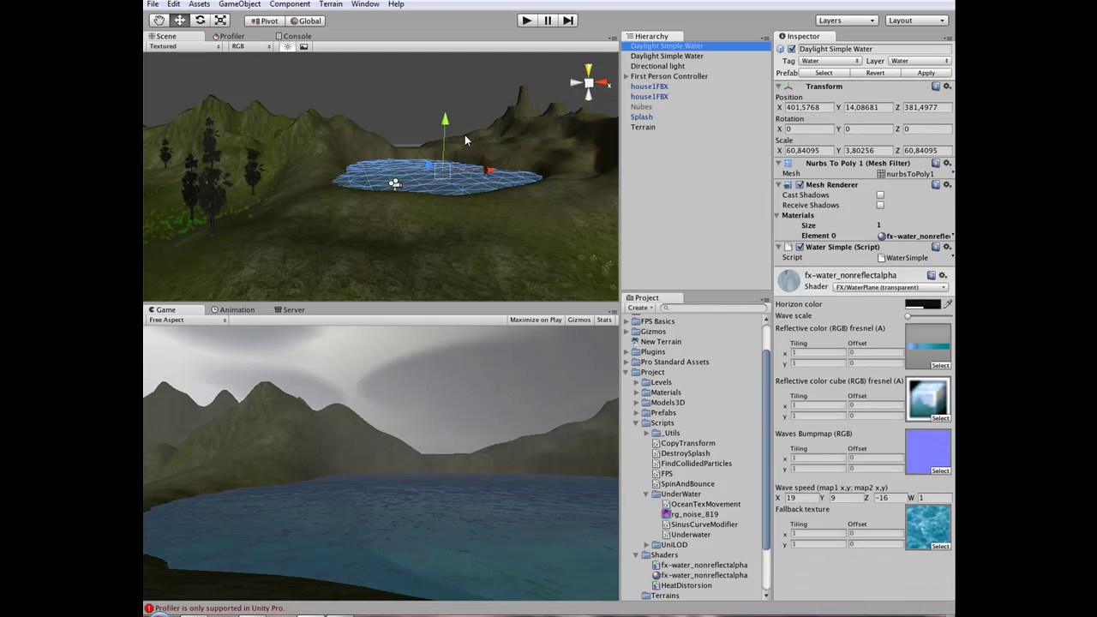
key("e")
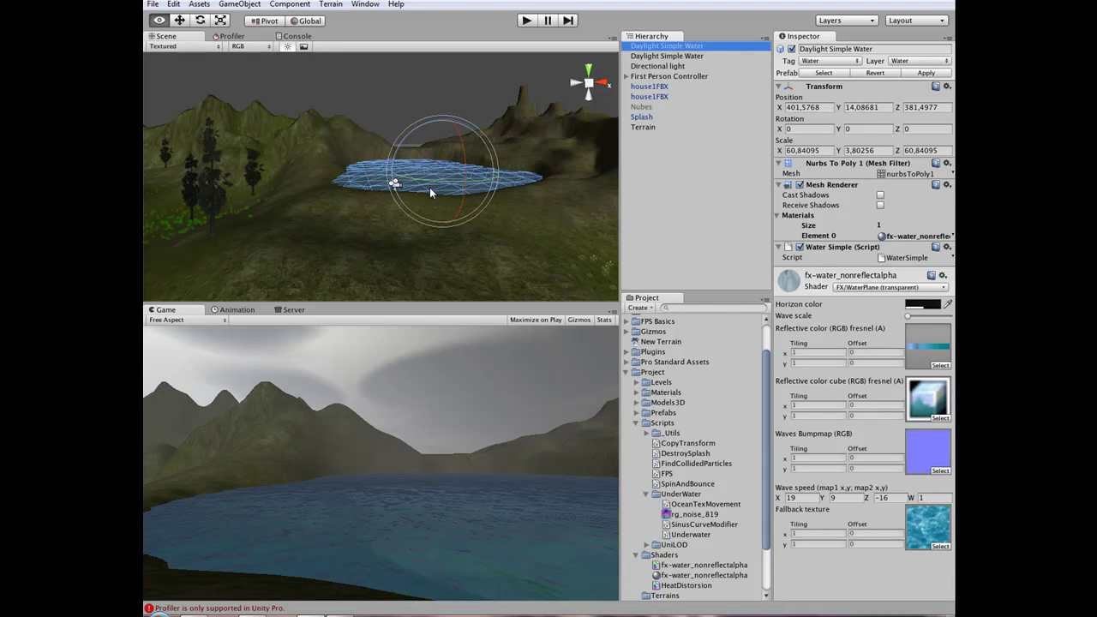
left_click_drag(426, 184, 495, 217, "alt")
mouse_move(448, 126)
left_mouse_down()
mouse_move(463, 195)
mouse_move(470, 511)
mouse_move(472, 497)
left_mouse_up()
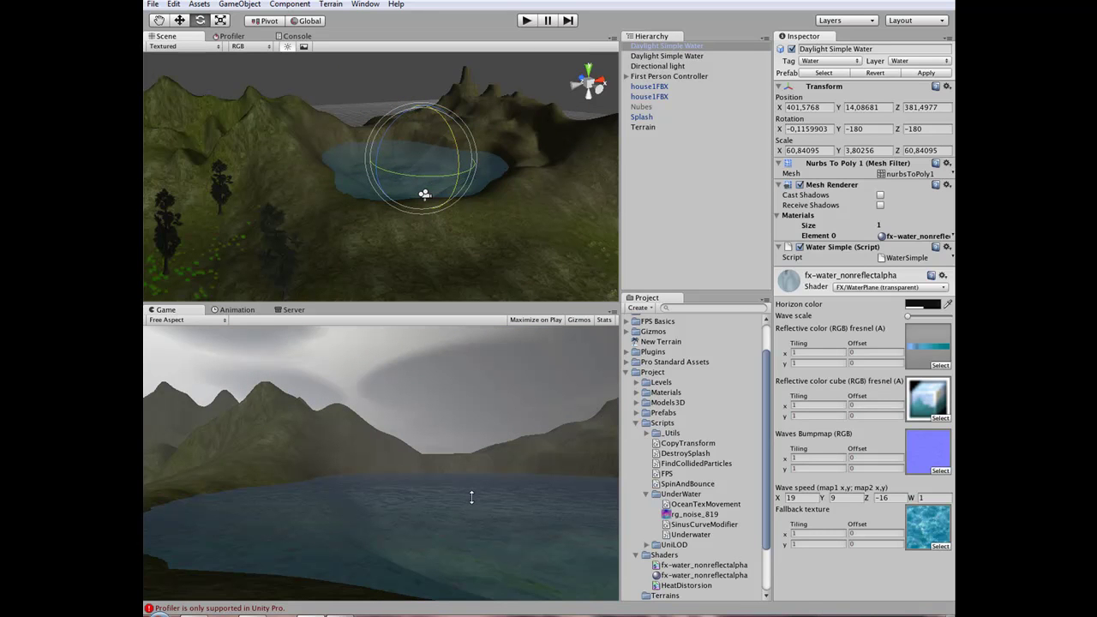
left_click_drag(829, 128, 769, 130)
type("0")
key("Tab")
key("Tab")
key("Tab")
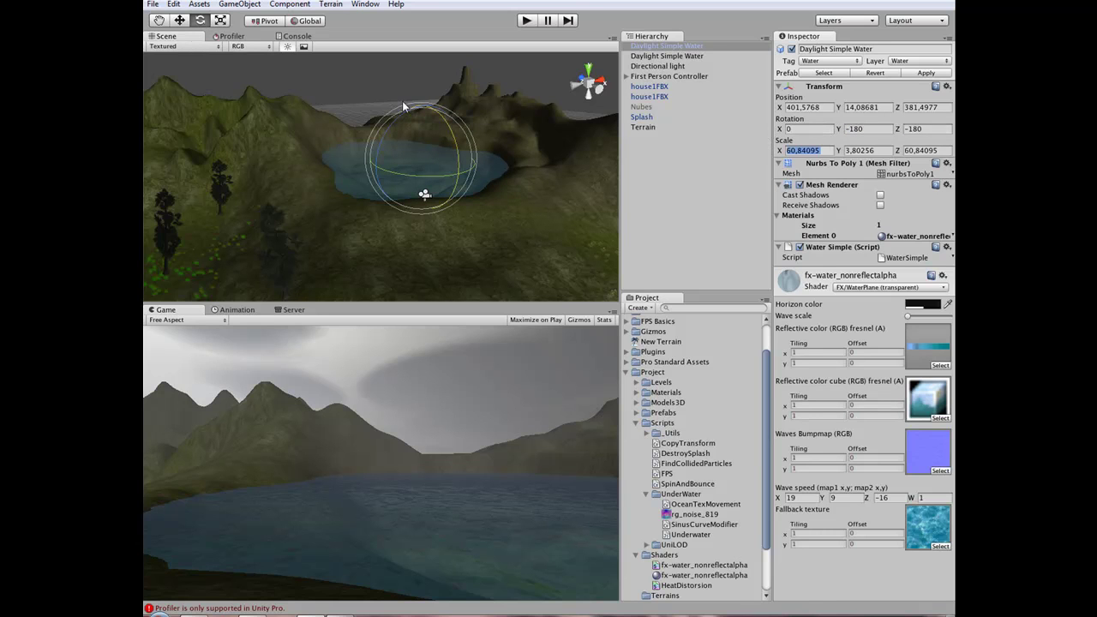
left_click(179, 20)
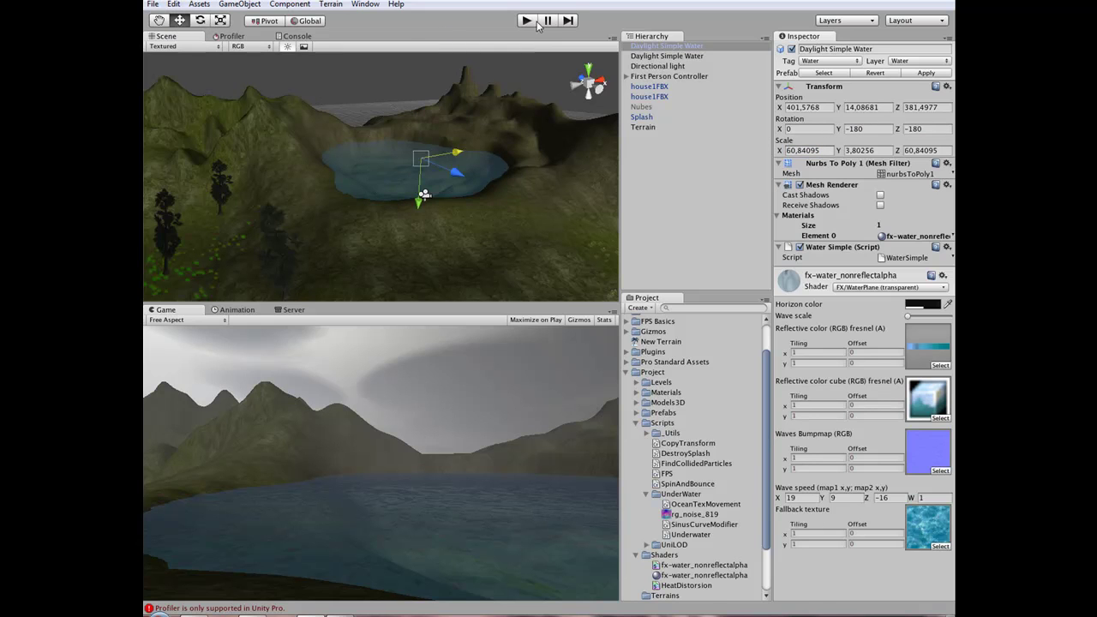
- Play the game, repeatedly diving the First Person Controller under and above the lake surface, then stop
left_click(528, 20)
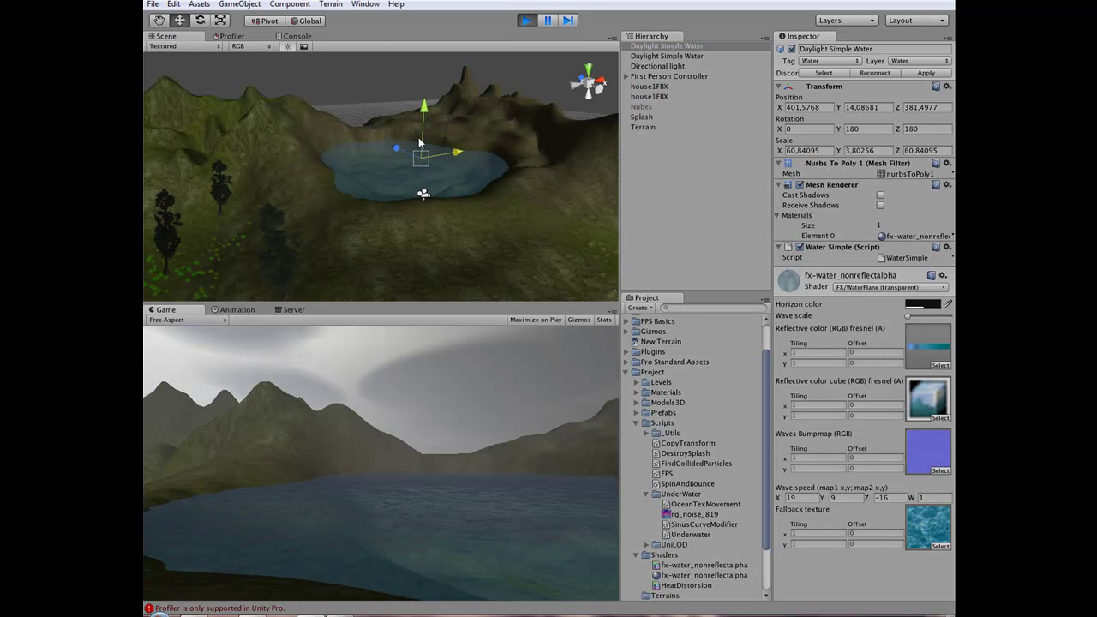
key("w")
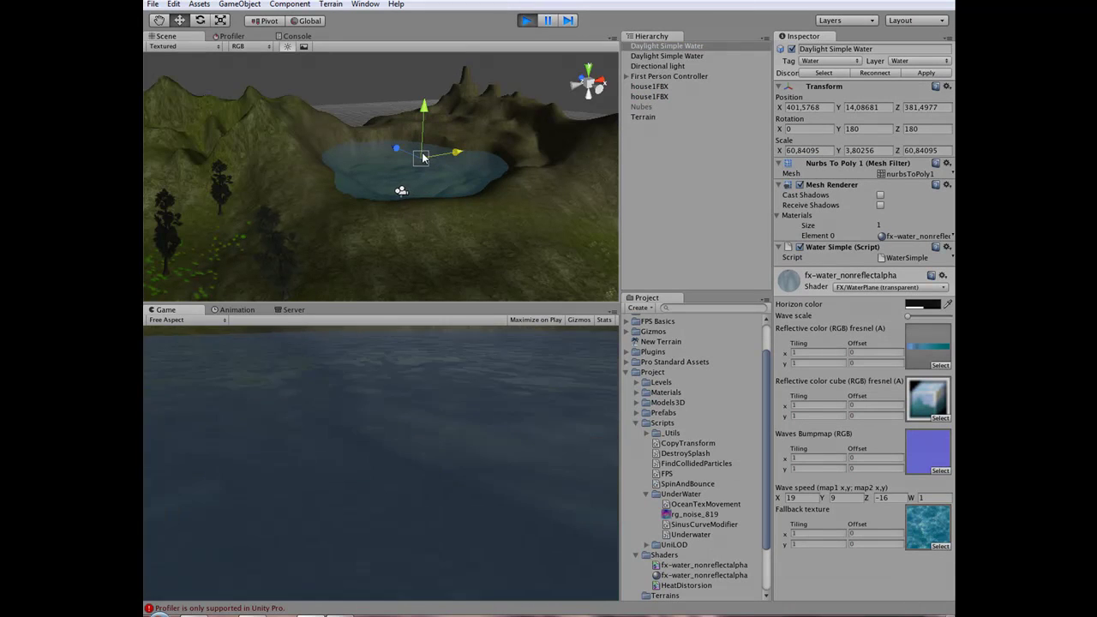
key("w")
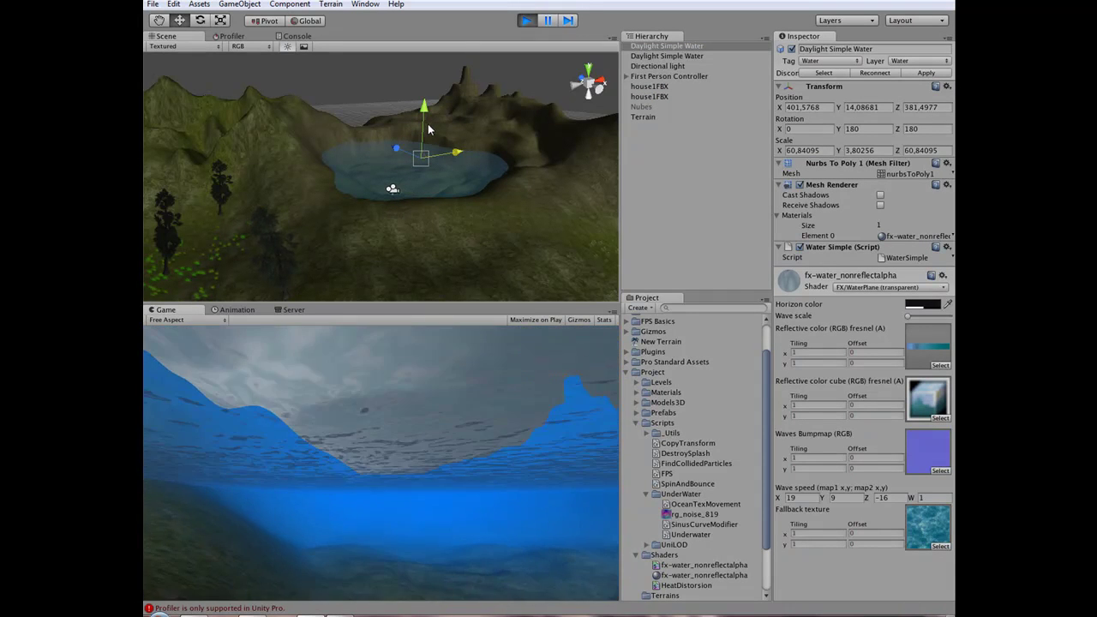
key("w")
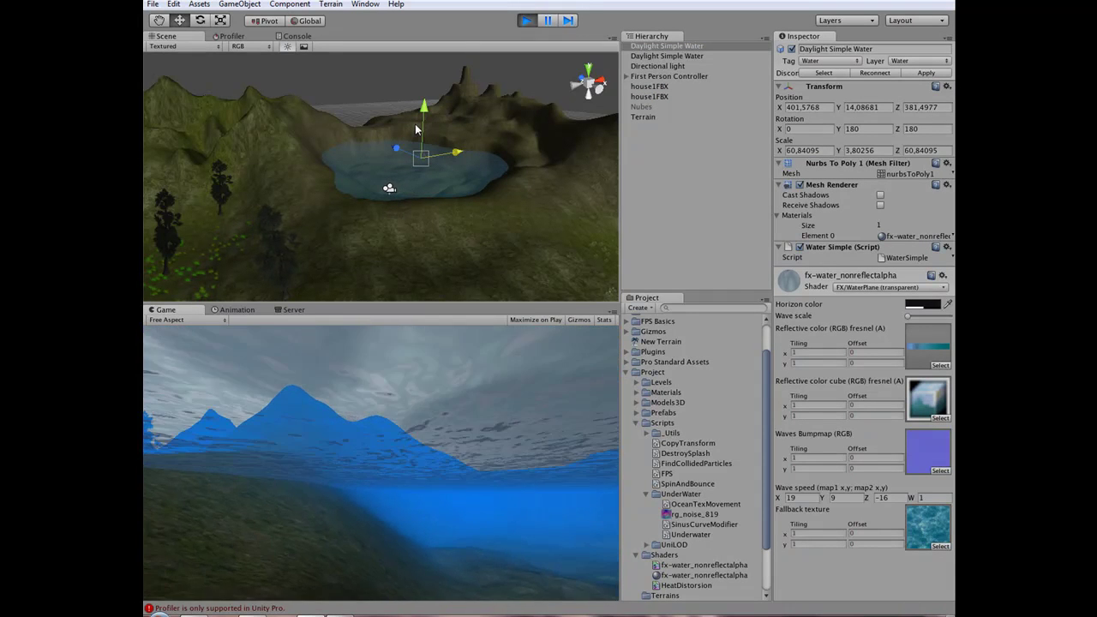
key("w")
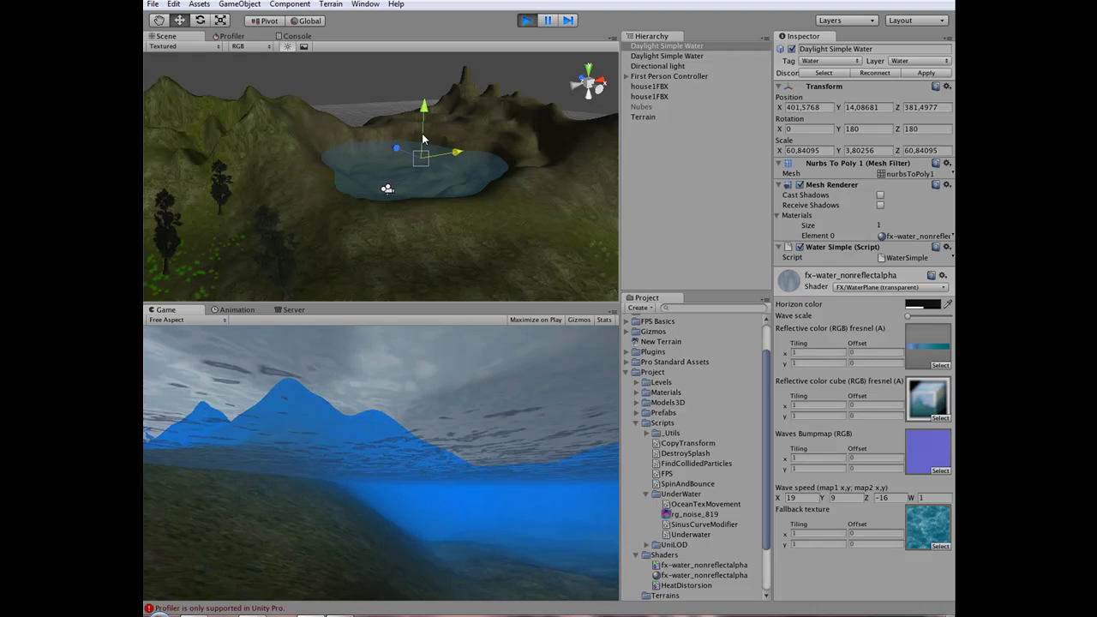
key("w")
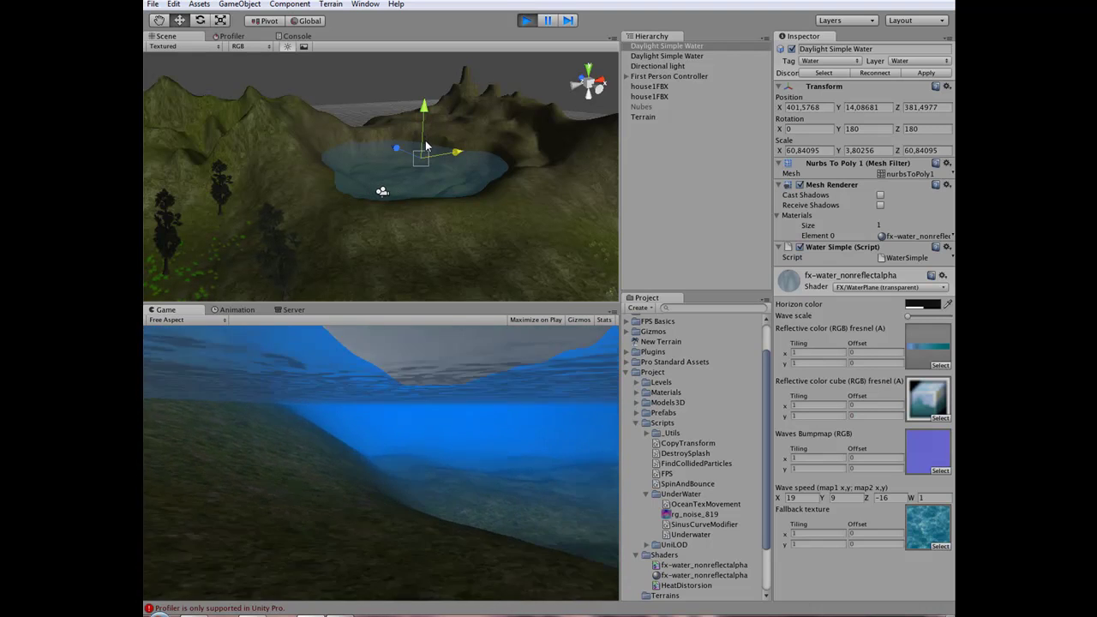
key("w")
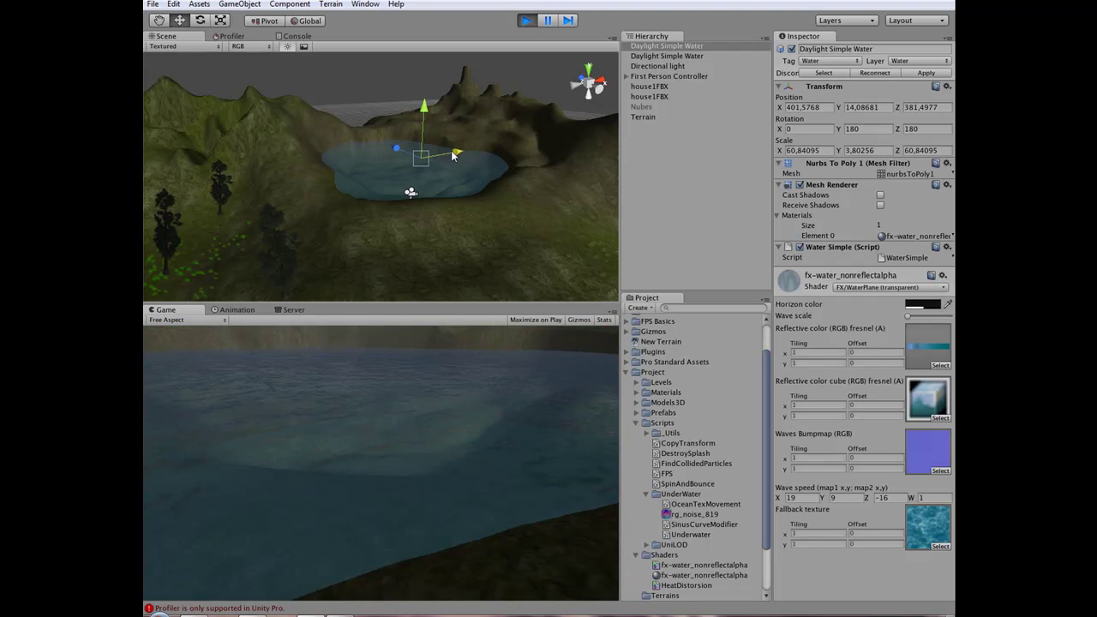
key("w")
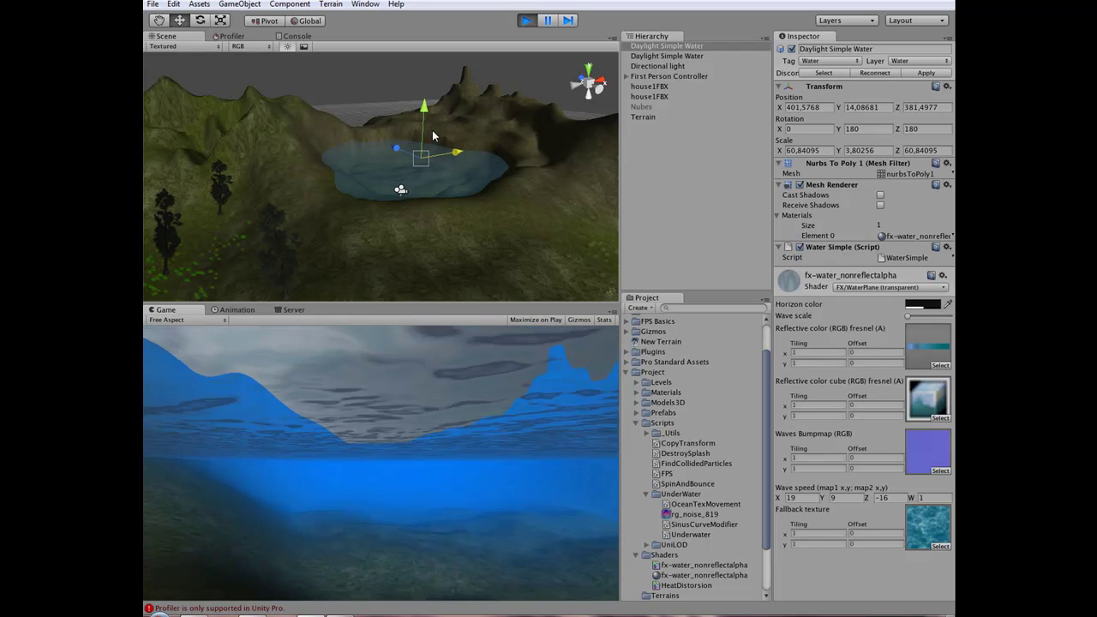
key("w")
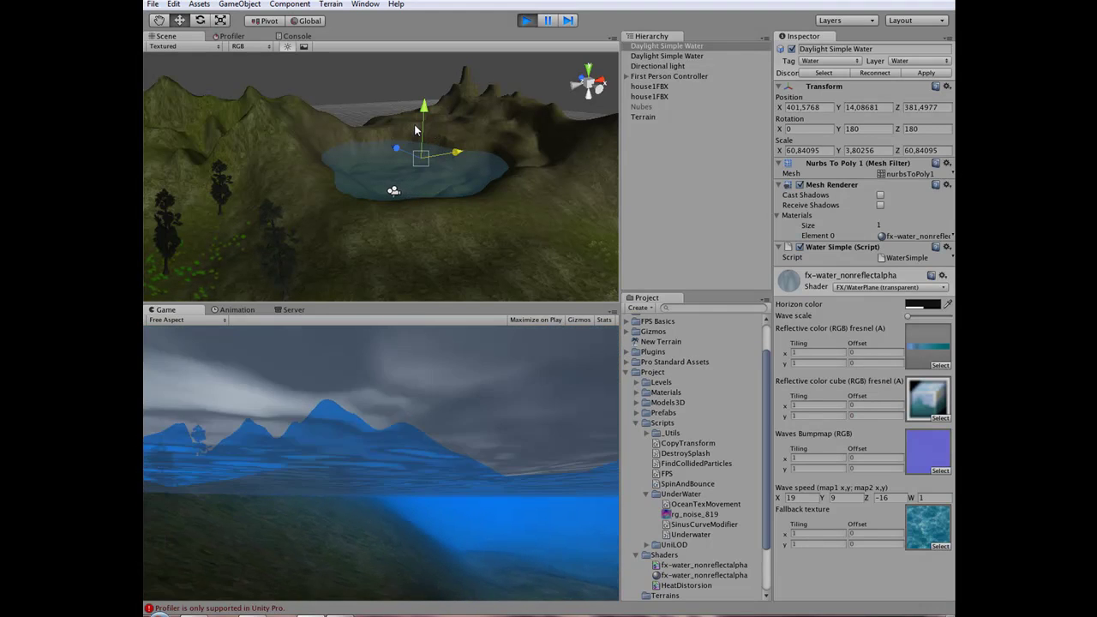
key("w")
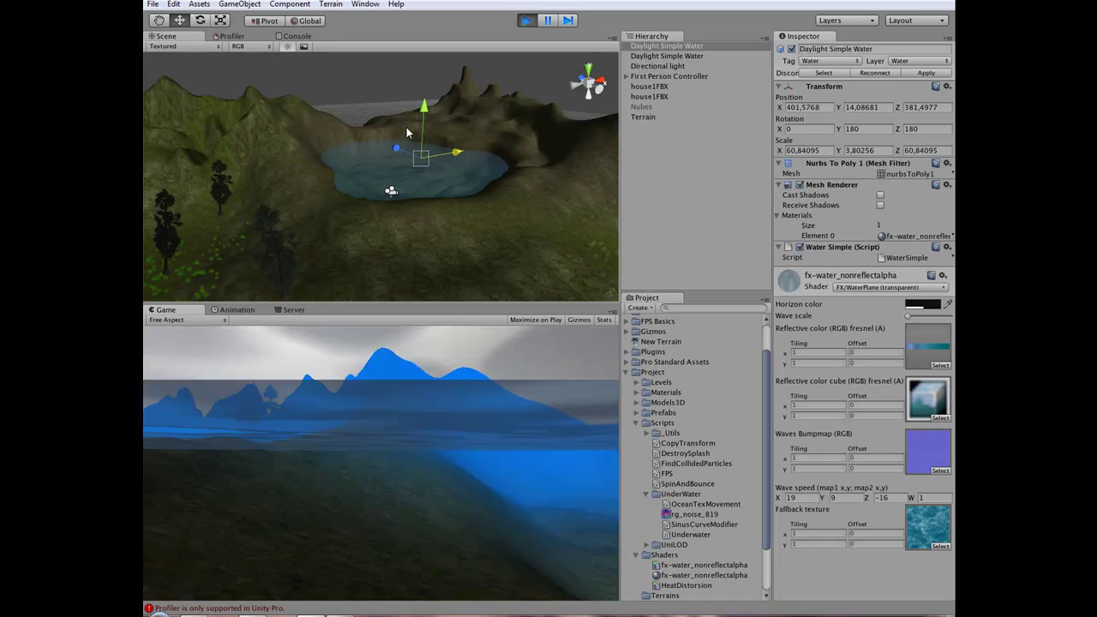
key("w")
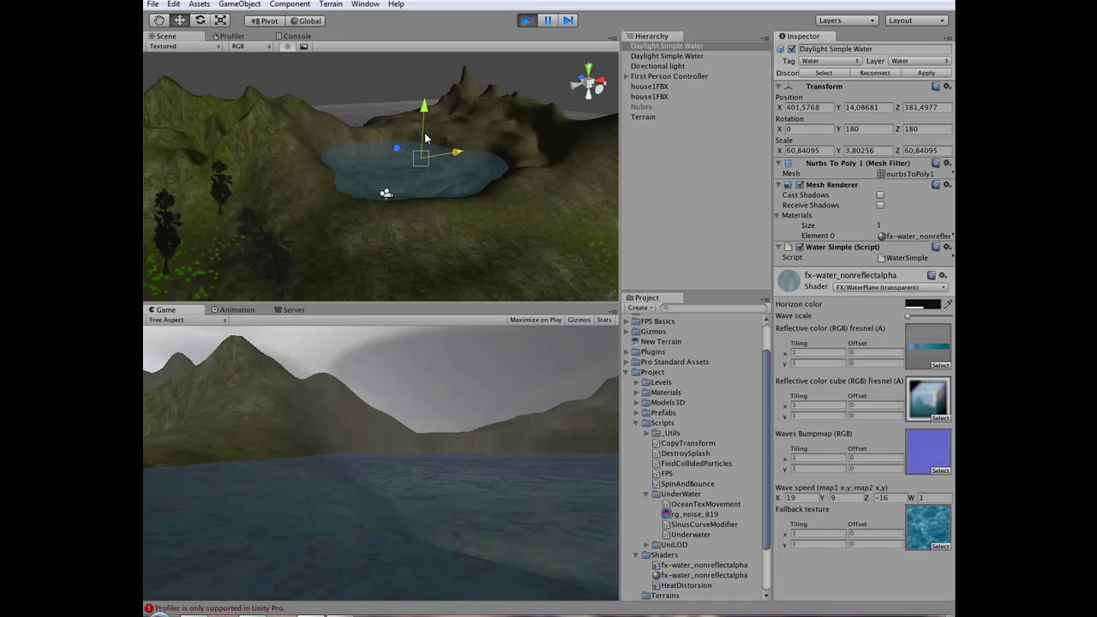
left_click(534, 21)
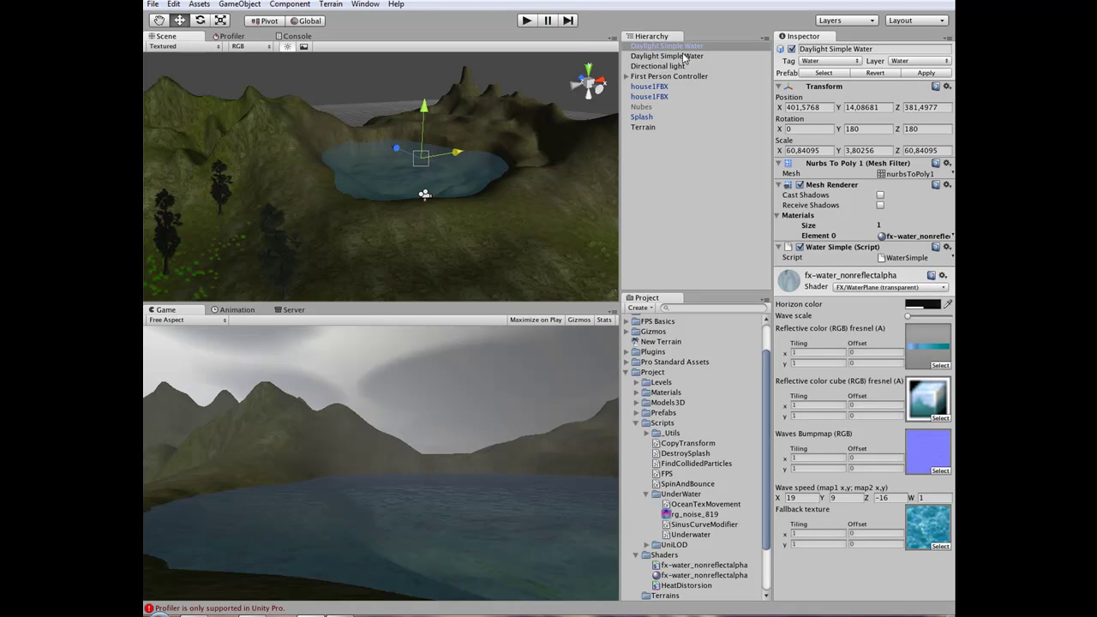
- Duplicate the fx-water_nonreflectalpha material and assign the copy to Daylight Simple Water's Element 0
left_click(914, 236)
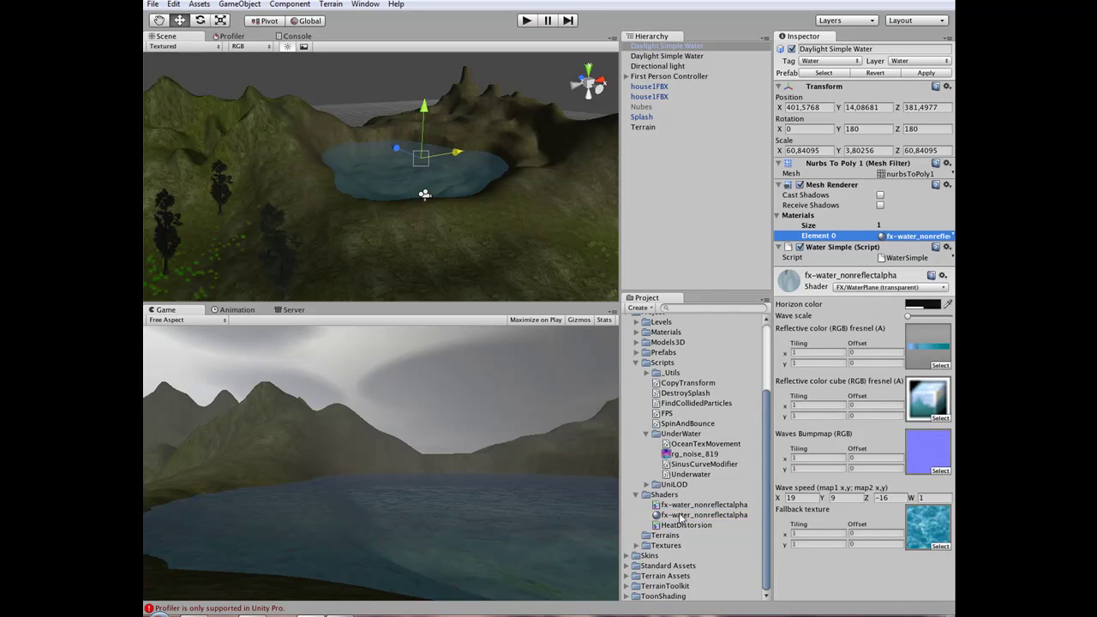
left_click(683, 517)
key("ctrl+d")
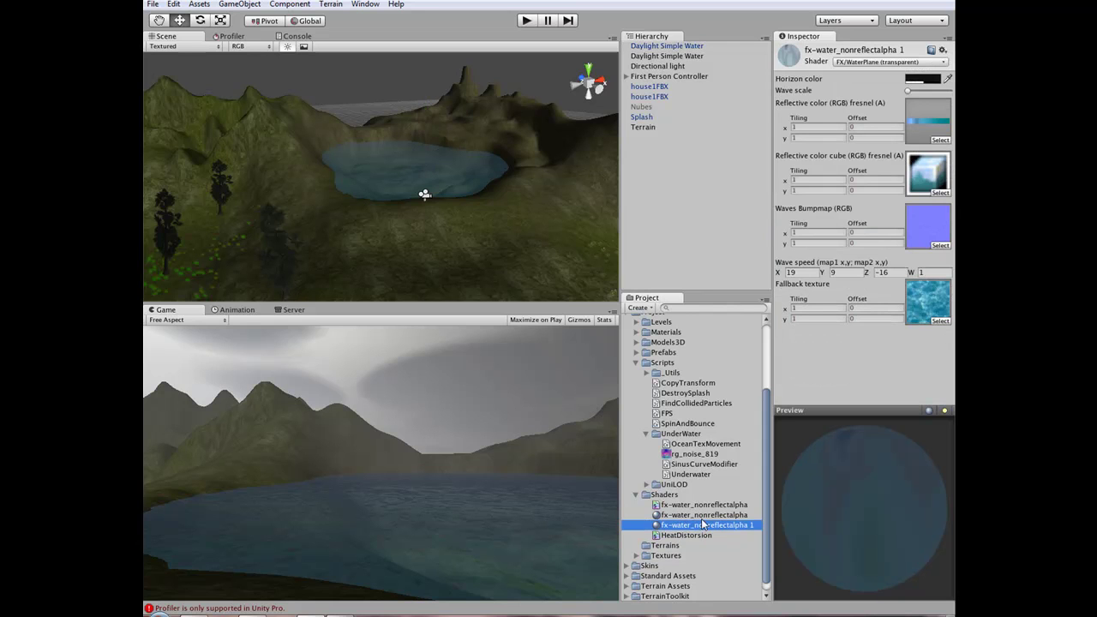
left_click(683, 46)
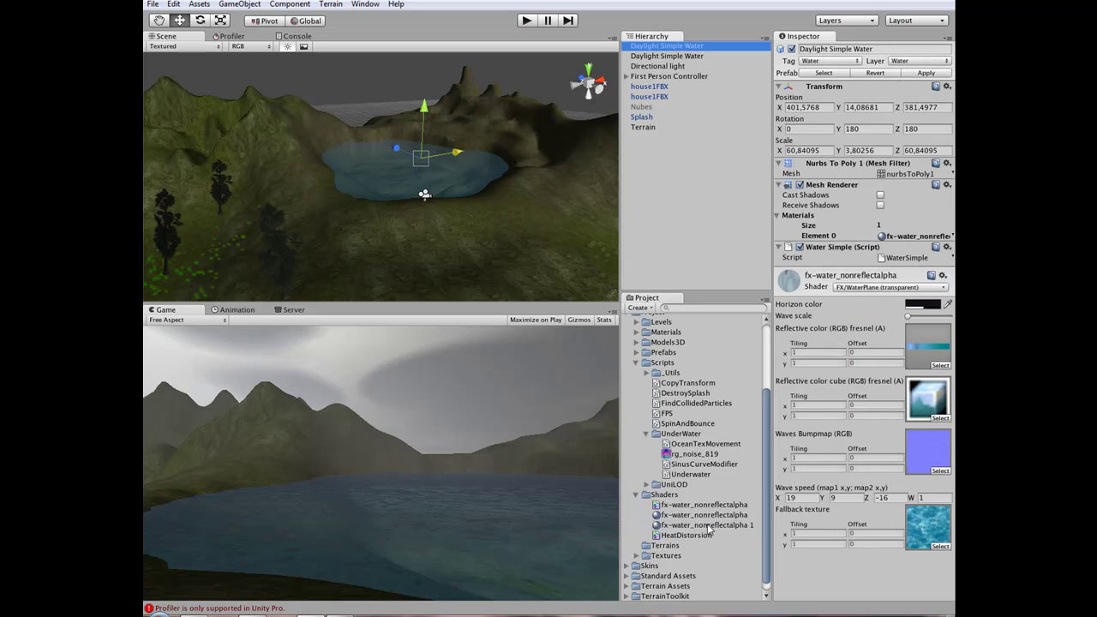
left_click_drag(708, 526, 907, 238)
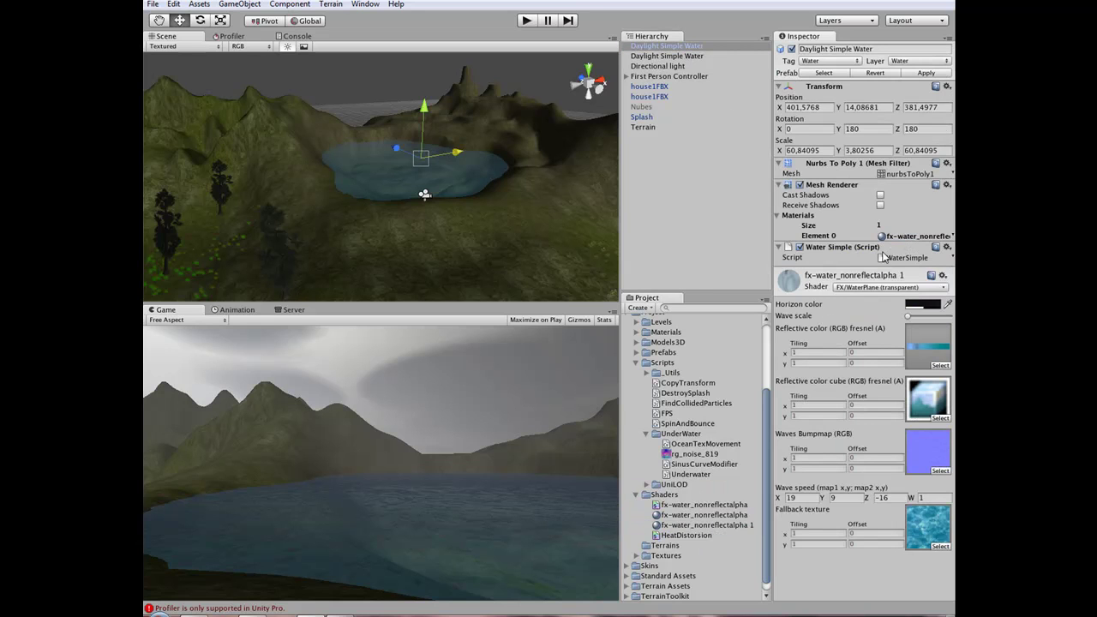
- Rename the copied material to 'fx-water_nonreflectalpha underwater'
left_click(723, 526)
left_click(724, 526)
type("und")
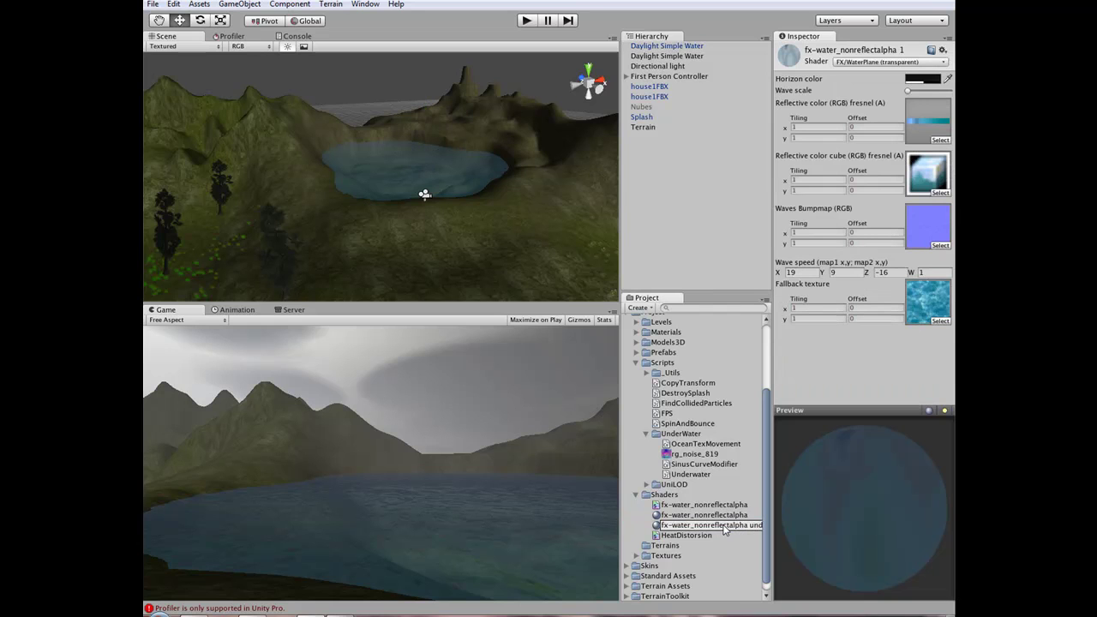
type("erwat")
key("Return")
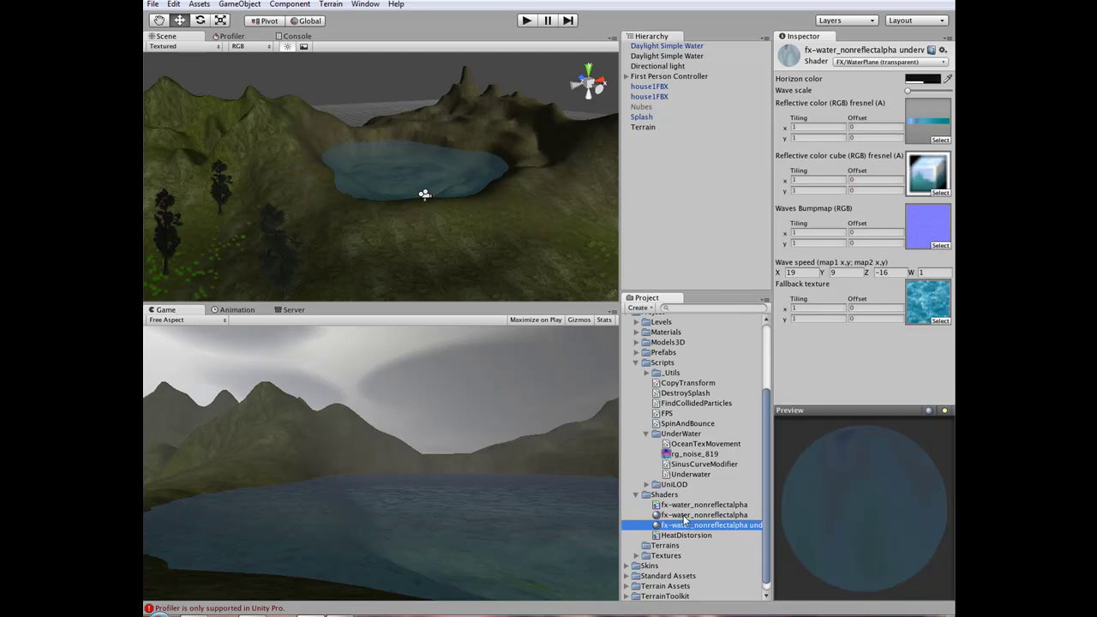
left_click(679, 46)
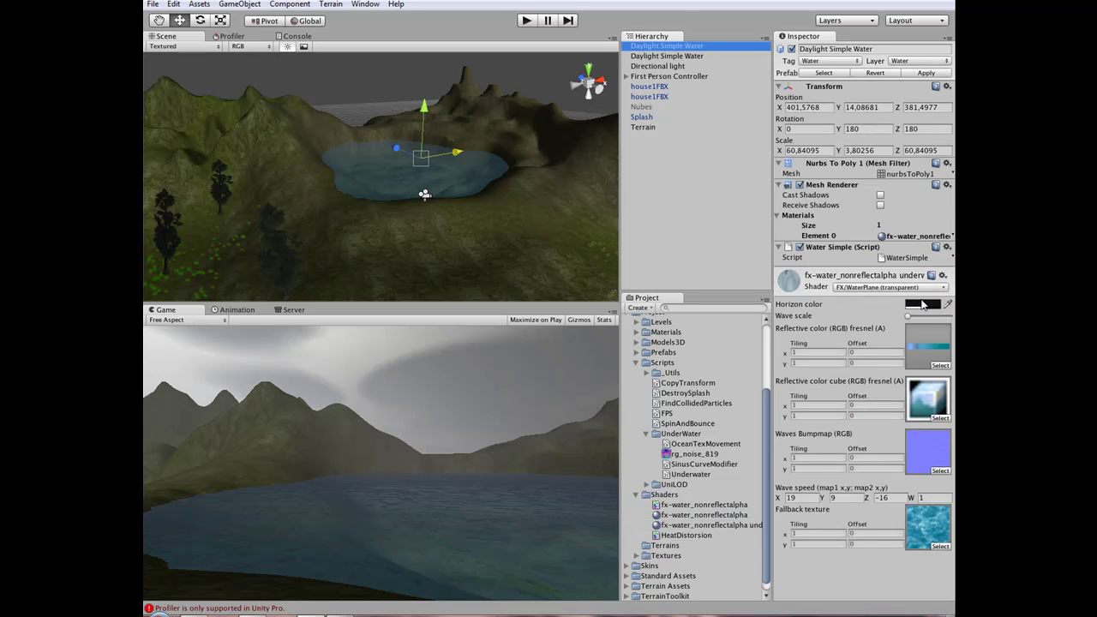
- Give the underwater material a Horizon color of R0 G126 B255, then start Play
left_click(931, 305)
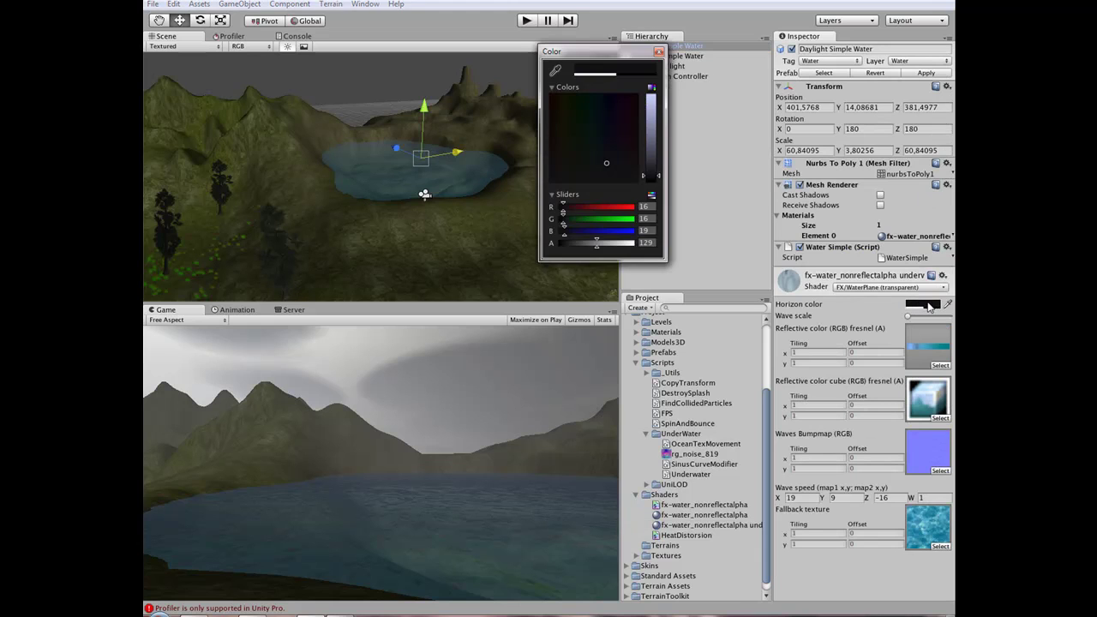
left_click(593, 218)
mouse_move(593, 230)
left_mouse_down()
mouse_move(635, 231)
mouse_move(592, 217)
left_mouse_up()
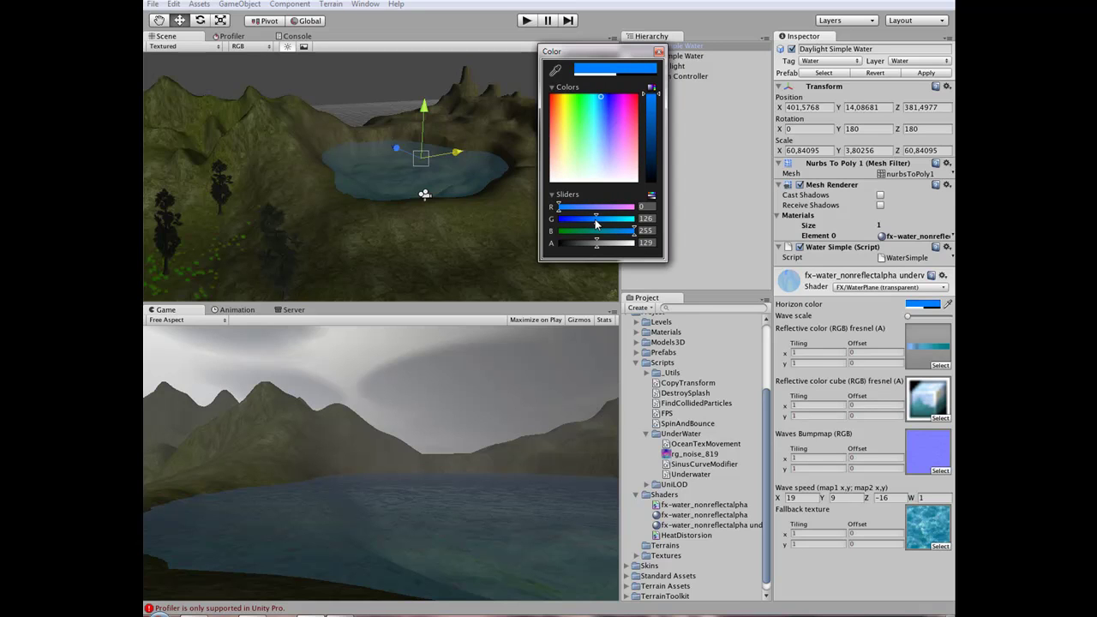
left_click(659, 53)
left_click(526, 20)
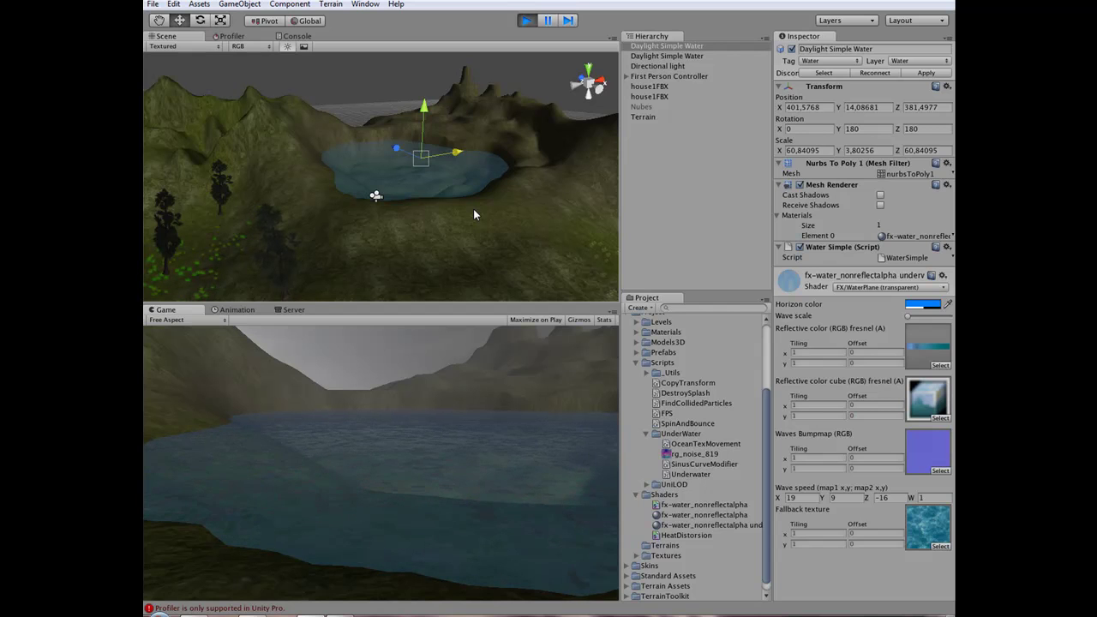
- Stop the test run and clear the error messages in the Console
left_click(533, 20)
left_click(291, 37)
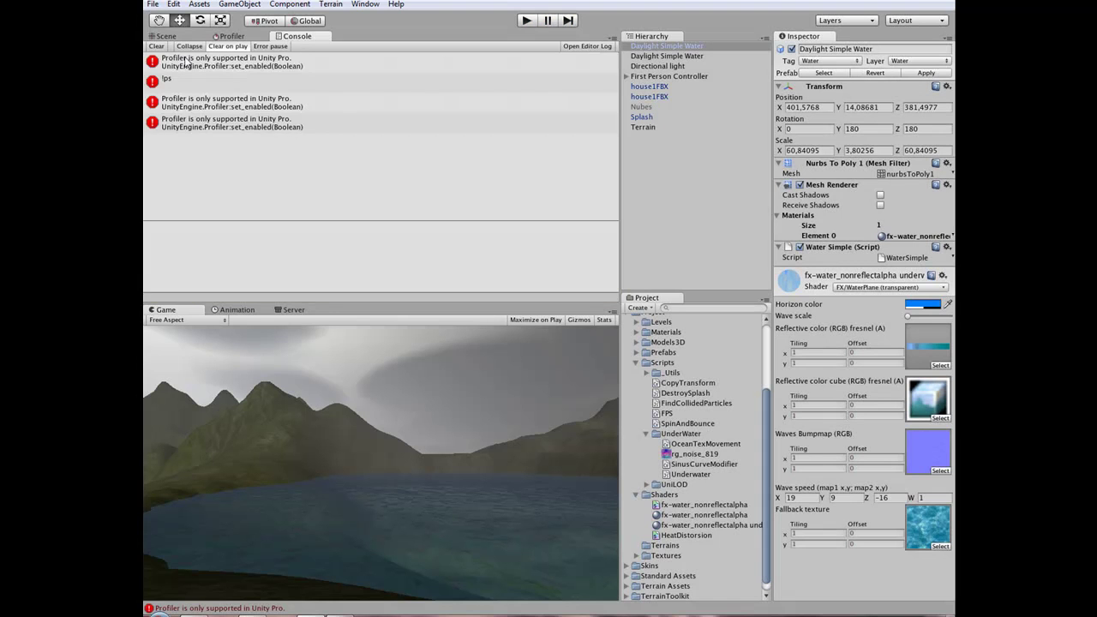
left_click(157, 45)
- Return to the Scene view, zoom in toward the lake, and locate the water's assigned material
left_click(165, 36)
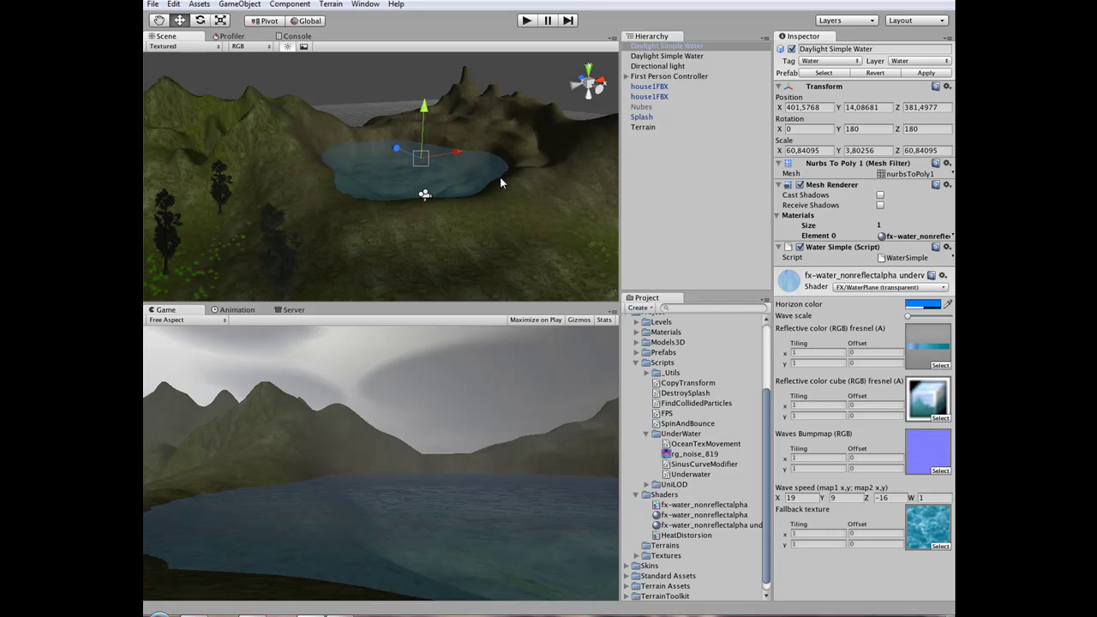
scroll(446, 213, "up", 3)
scroll(447, 210, "up", 3)
scroll(449, 212, "up", 3)
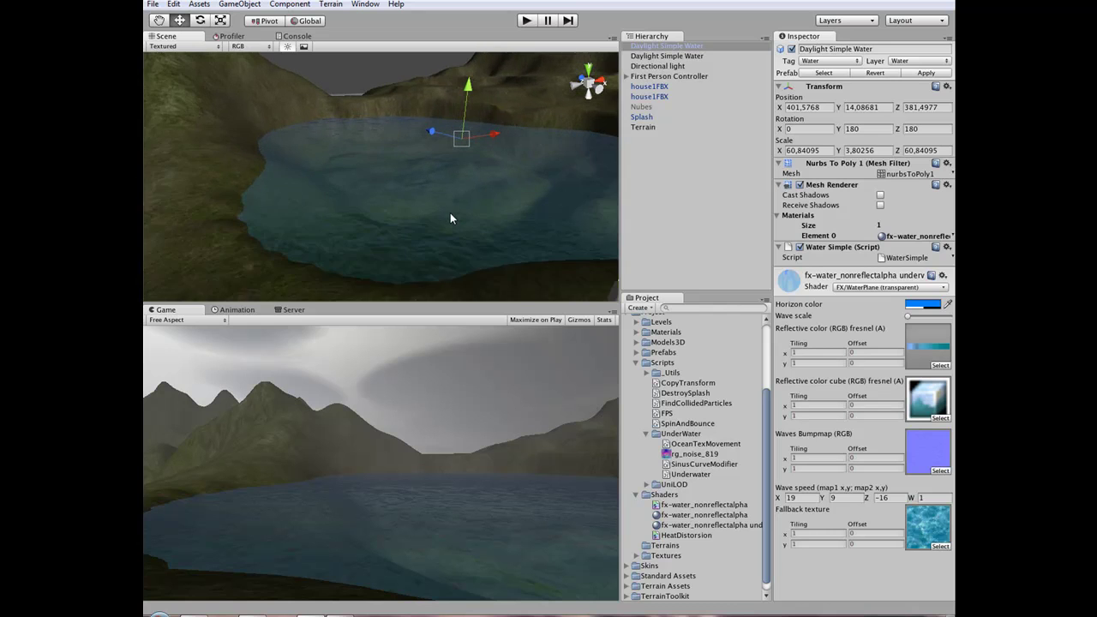
scroll(449, 212, "up", 2)
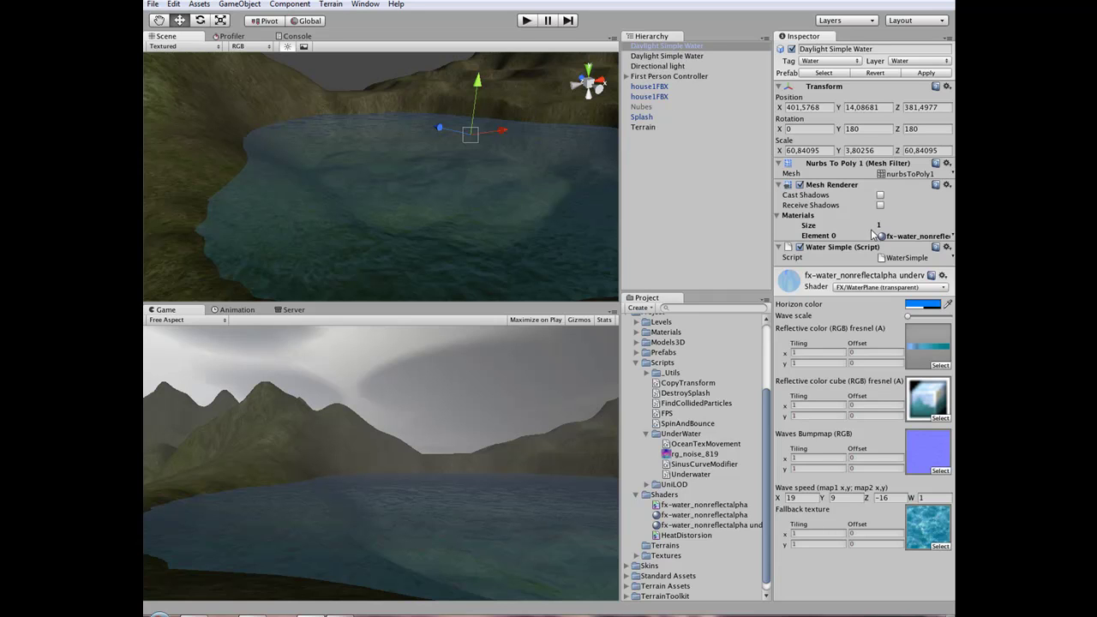
left_click(905, 236)
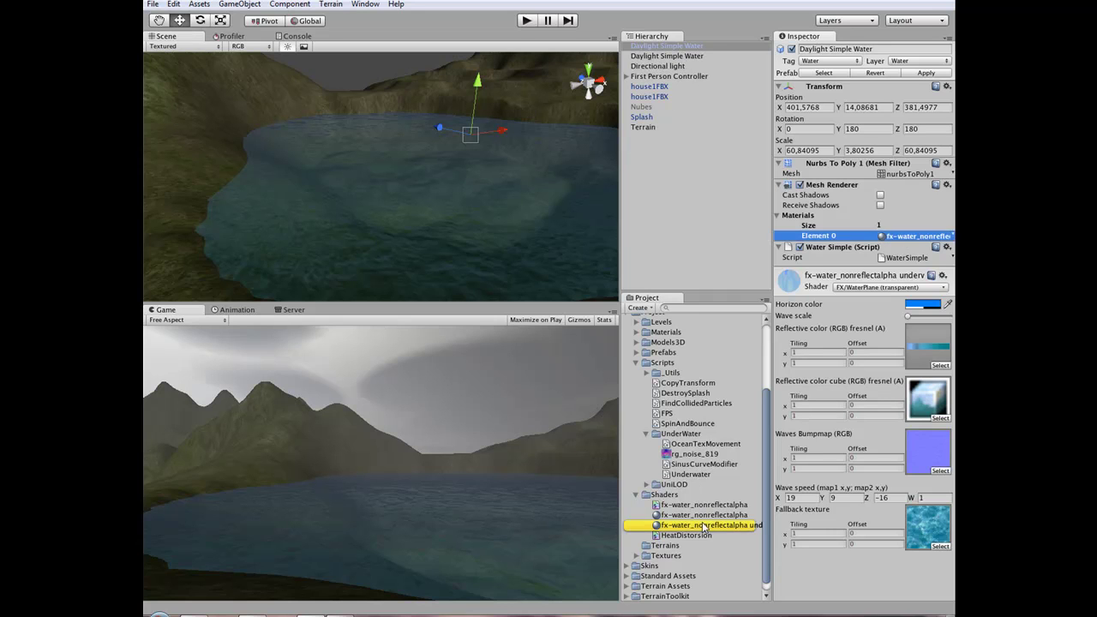